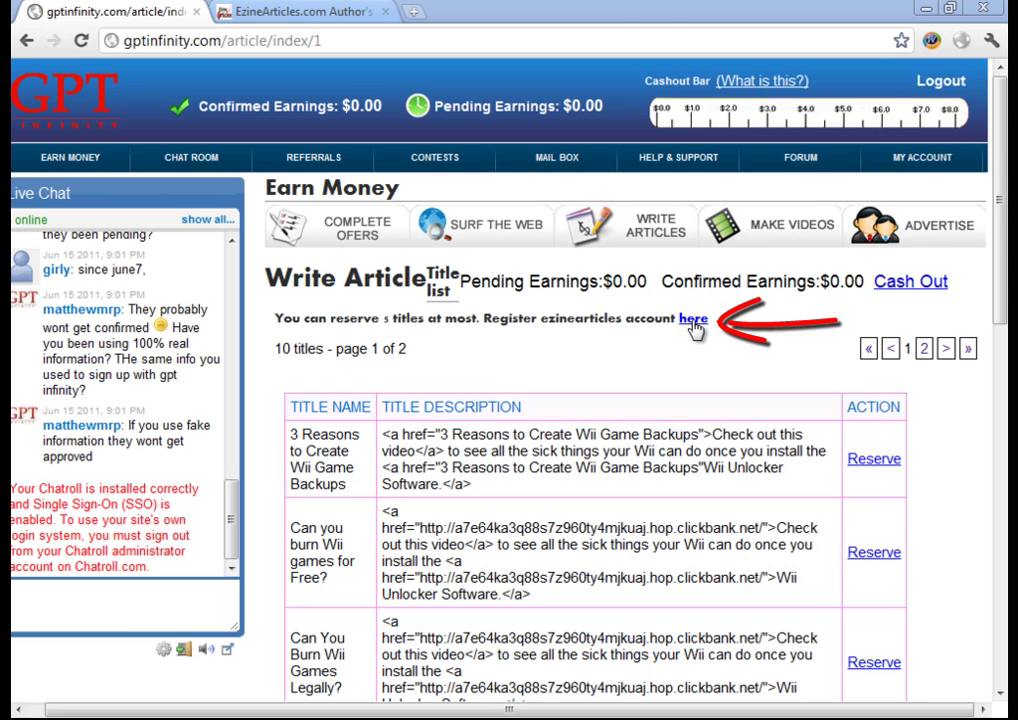
- Switch to the EzineArticles Submit an Article page in the second browser tab
click(328, 12)
mouse_move(146, 234)
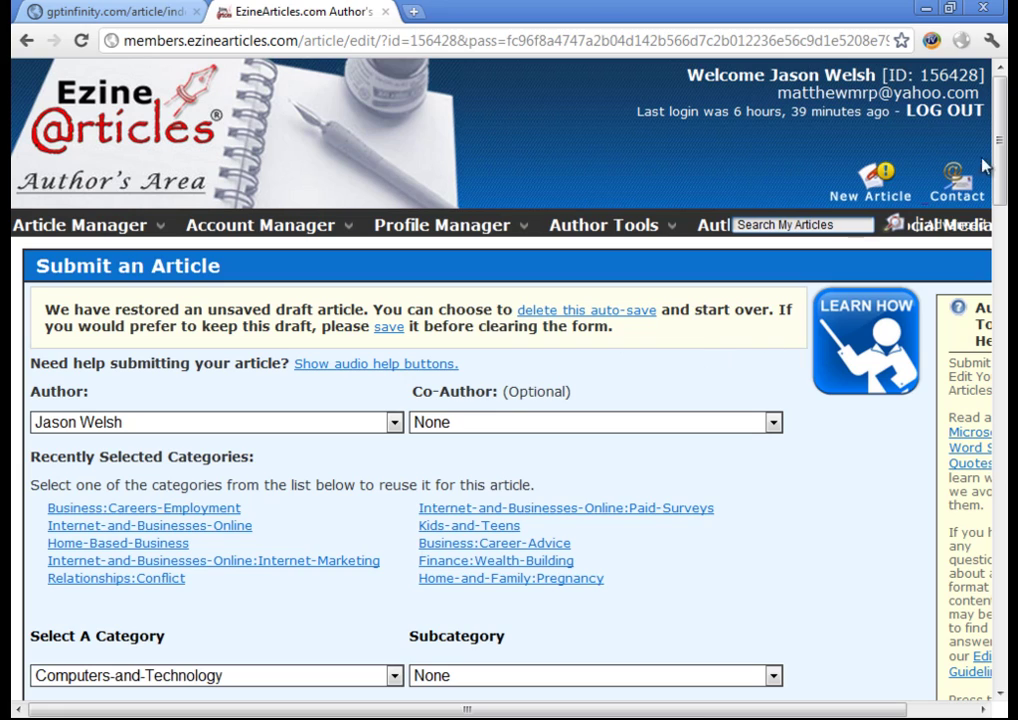
scroll(1001, 140, down, 4)
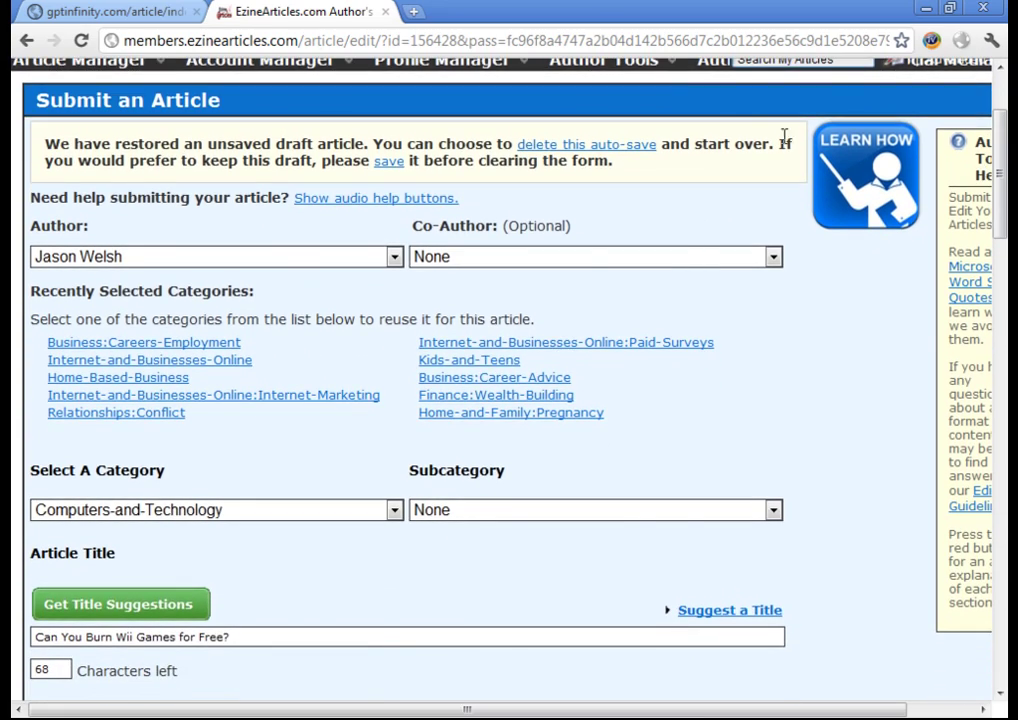
- Copy the title '3 Reasons to Create Wii Game Backups' from GPT Infinity's list and return to EzineArticles
click(50, 11)
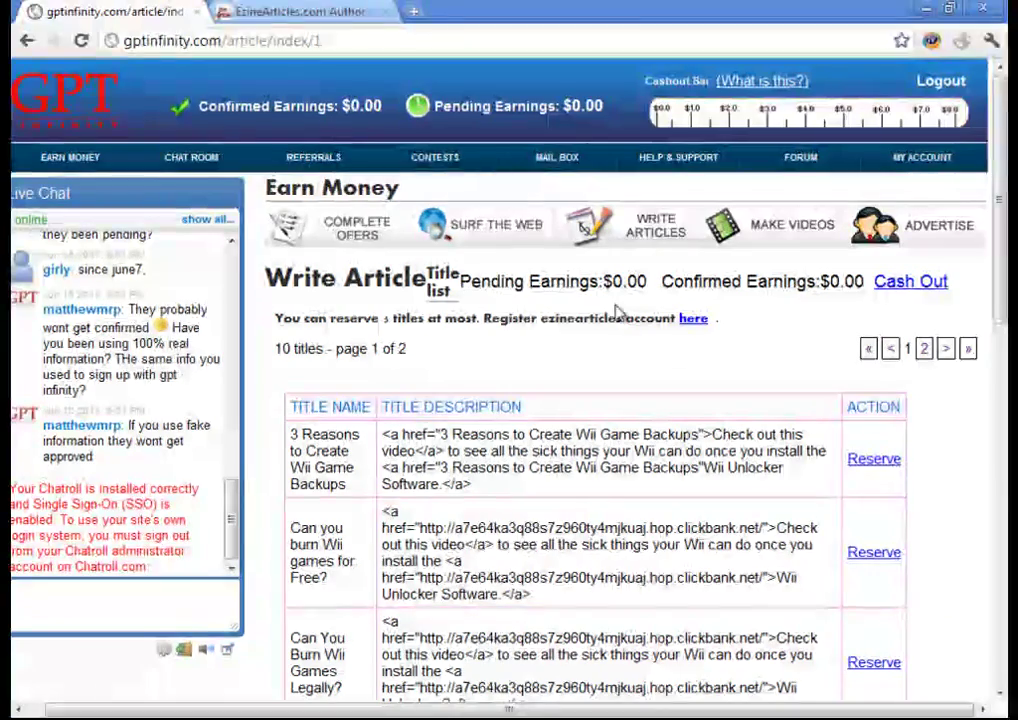
drag(1001, 200, 1000, 287)
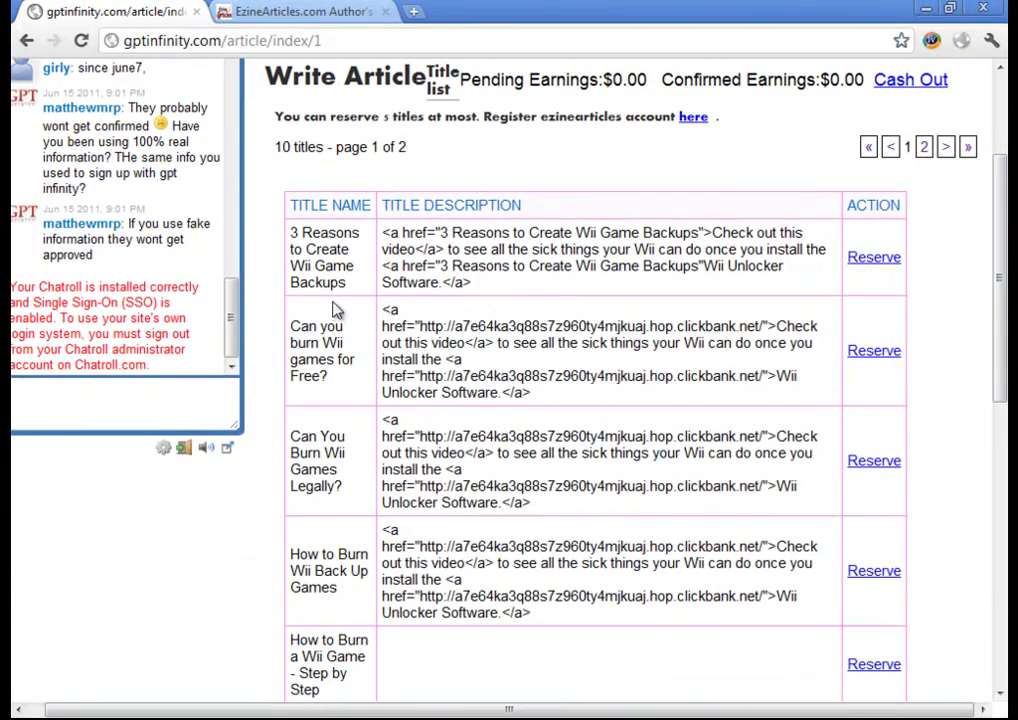
drag(357, 291, 290, 232)
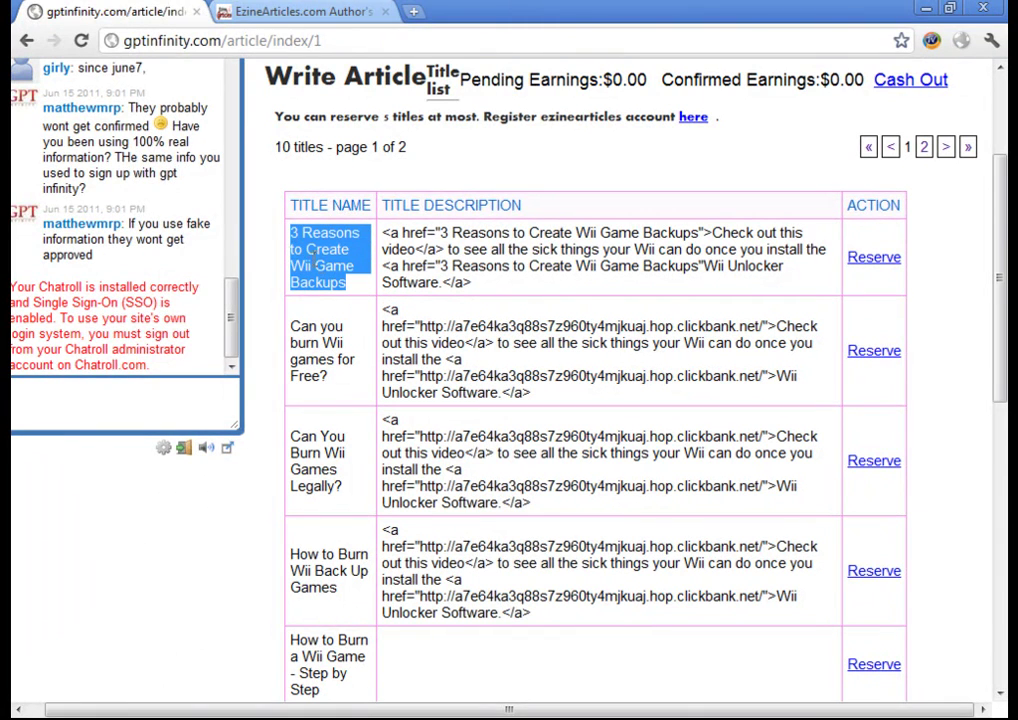
drag(350, 290, 291, 236)
key(ctrl+c)
click(293, 14)
scroll(443, 375, down, 4)
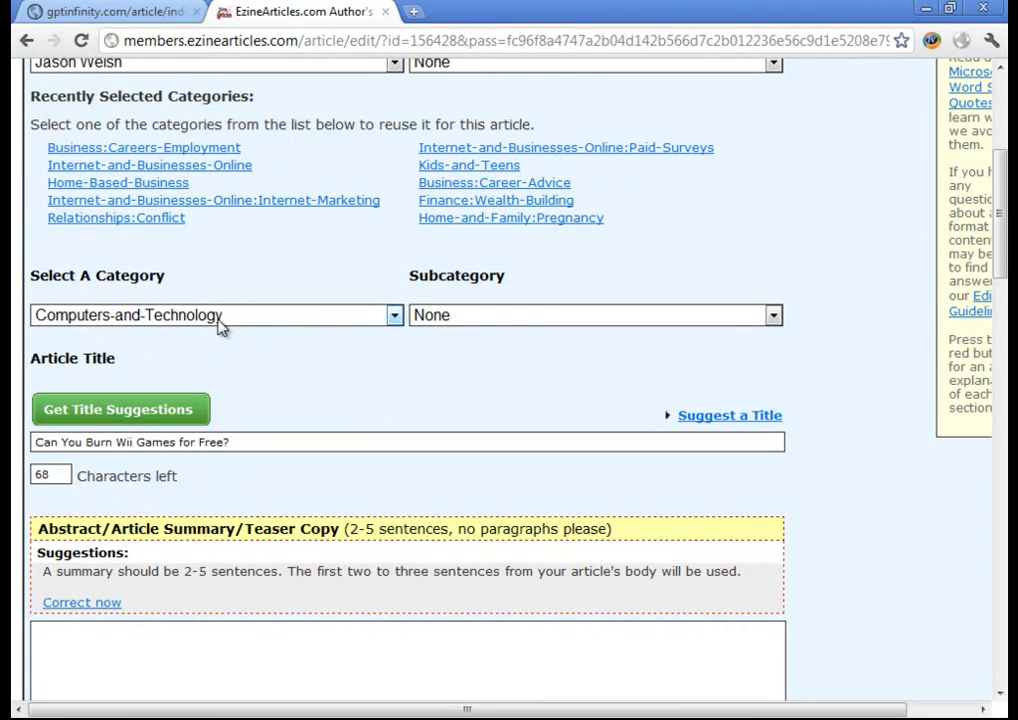
- Keep the Computers-and-Technology category and paste '3 Reasons to Create Wii Game Backups' over the old title
click(224, 316)
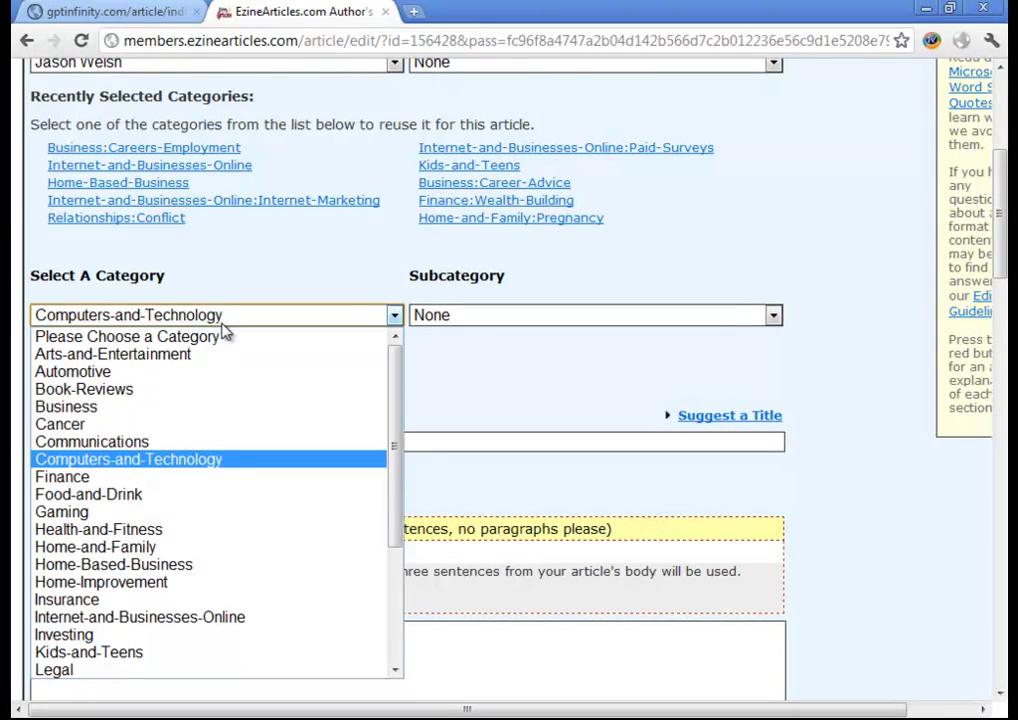
click(311, 318)
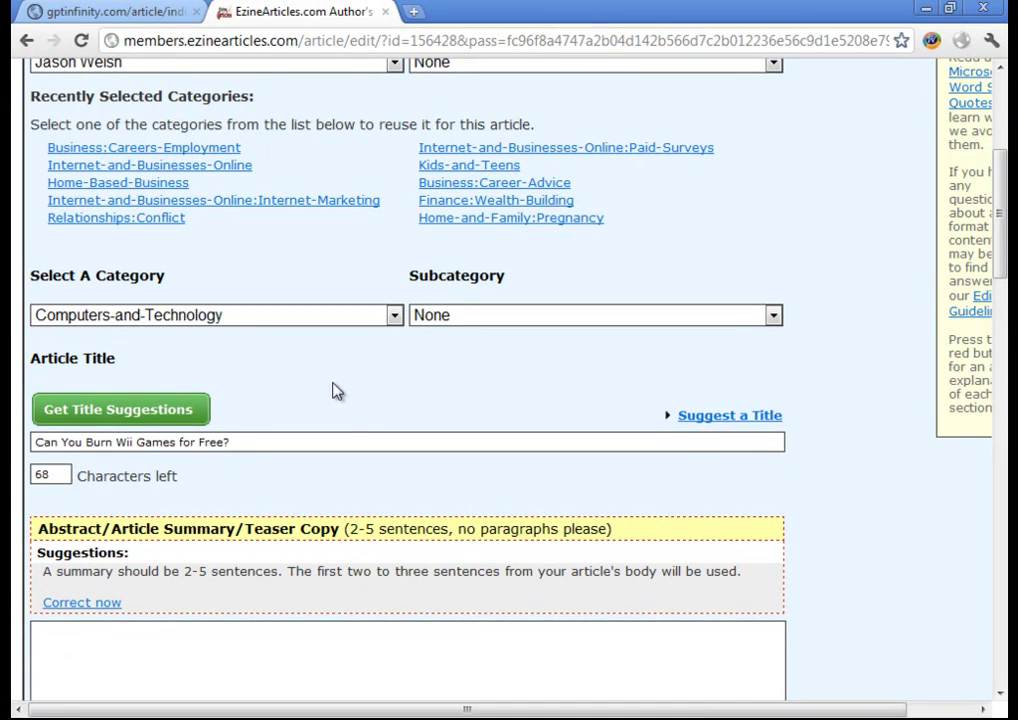
scroll(255, 335, down, 2)
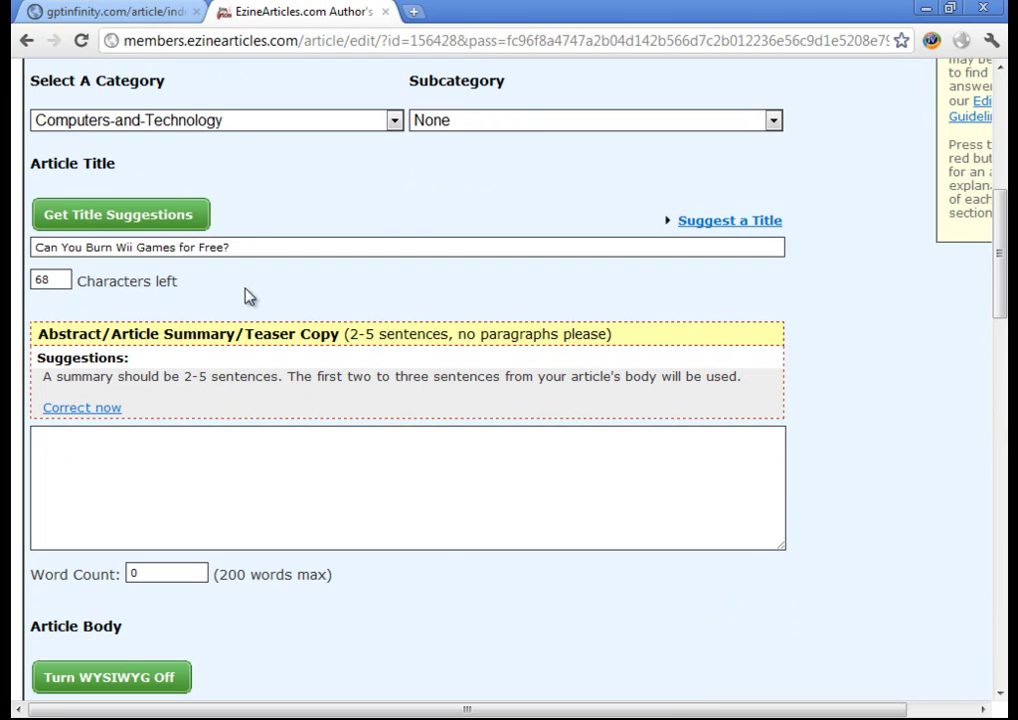
drag(256, 250, 18, 258)
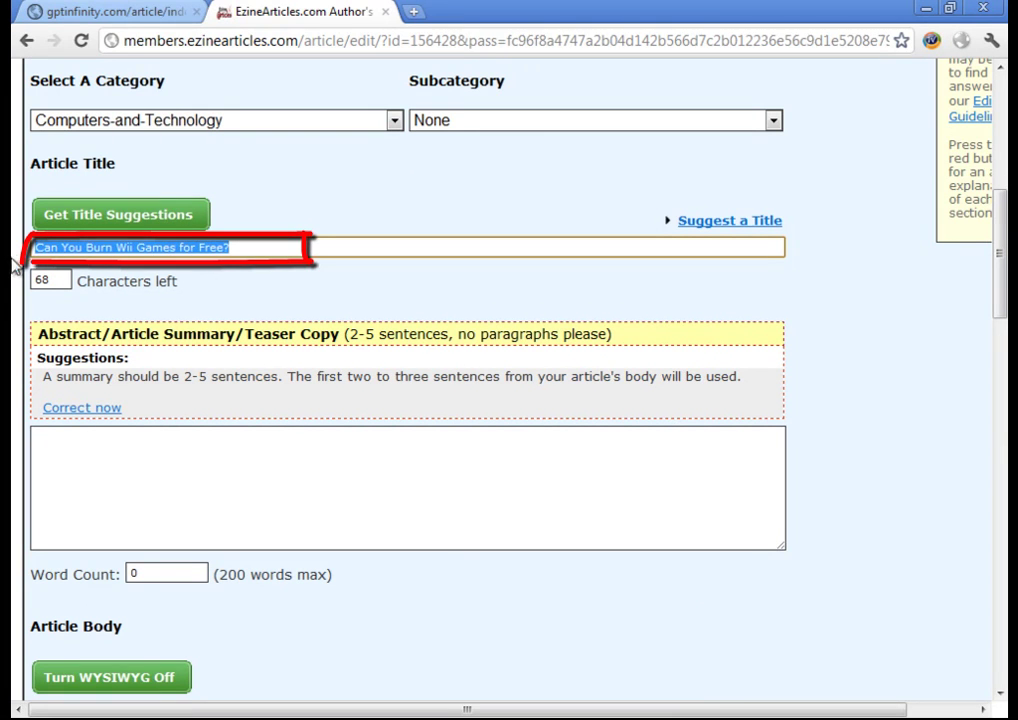
key(ctrl+v)
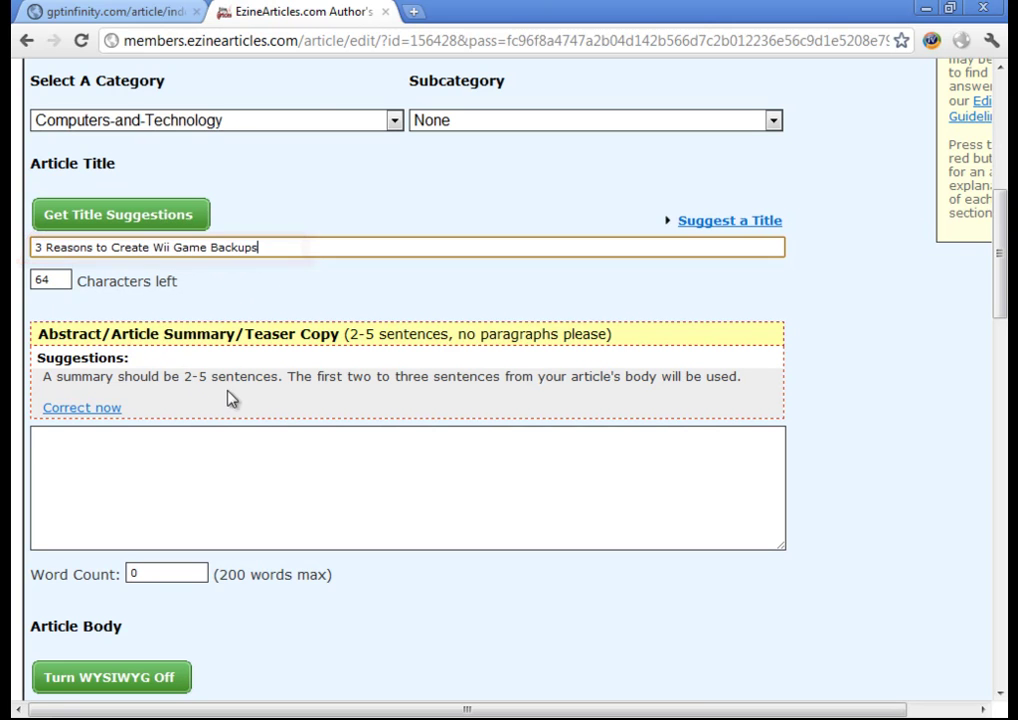
click(227, 463)
scroll(241, 452, down, 2)
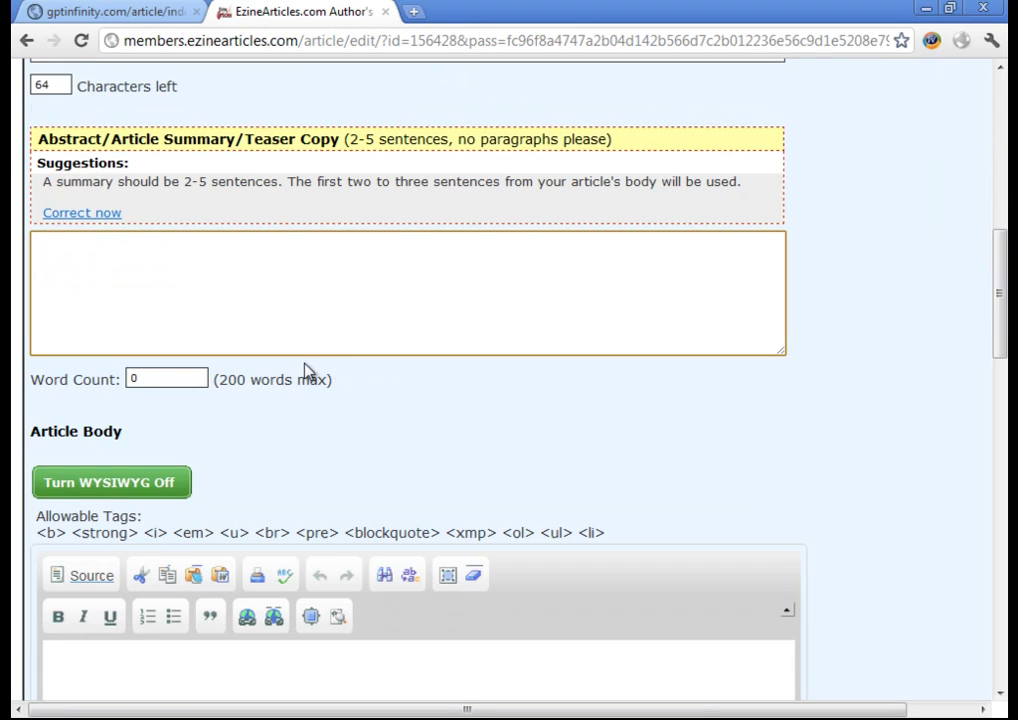
scroll(370, 370, up, 1)
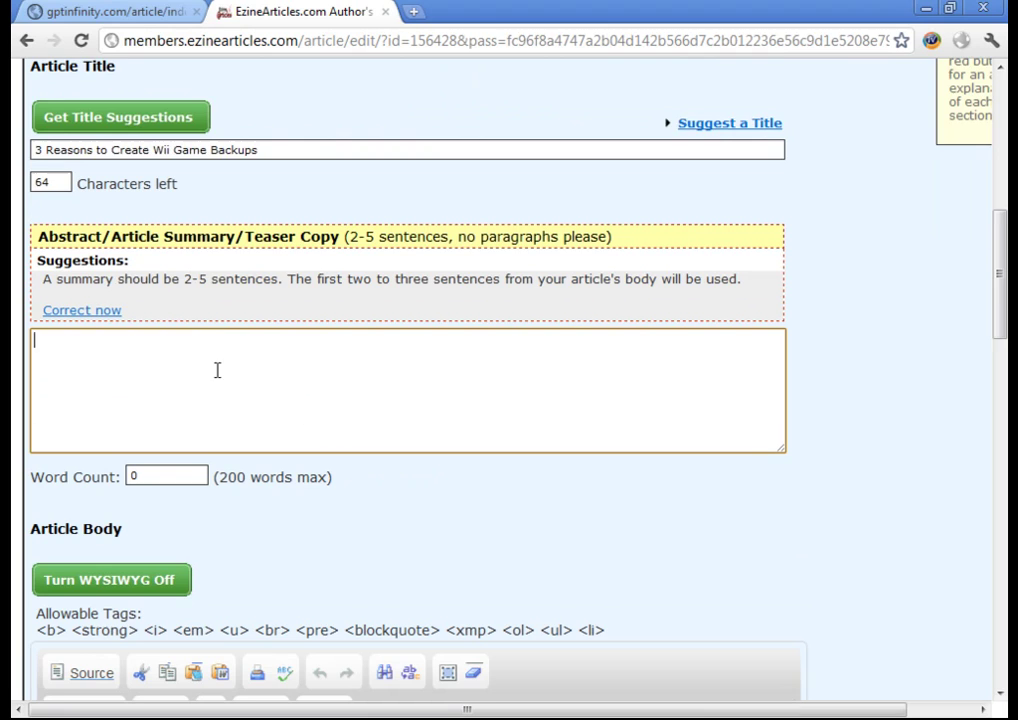
scroll(220, 367, down, 1)
scroll(222, 358, up, 1)
scroll(220, 360, down, 2)
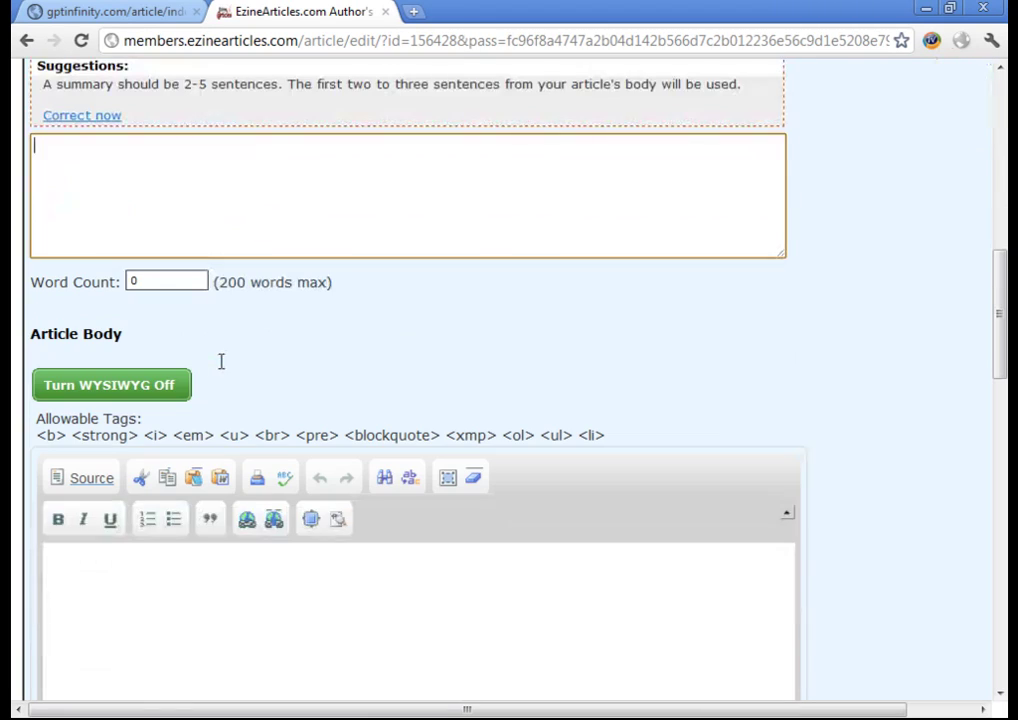
scroll(300, 545, up, 2)
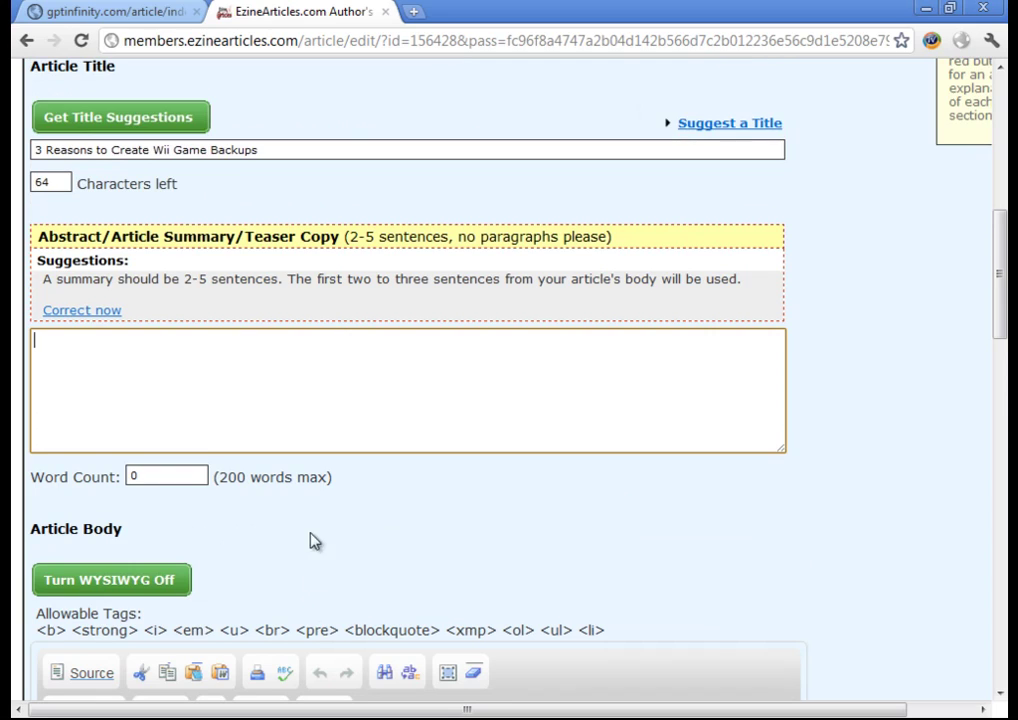
scroll(285, 440, down, 1)
scroll(274, 412, down, 3)
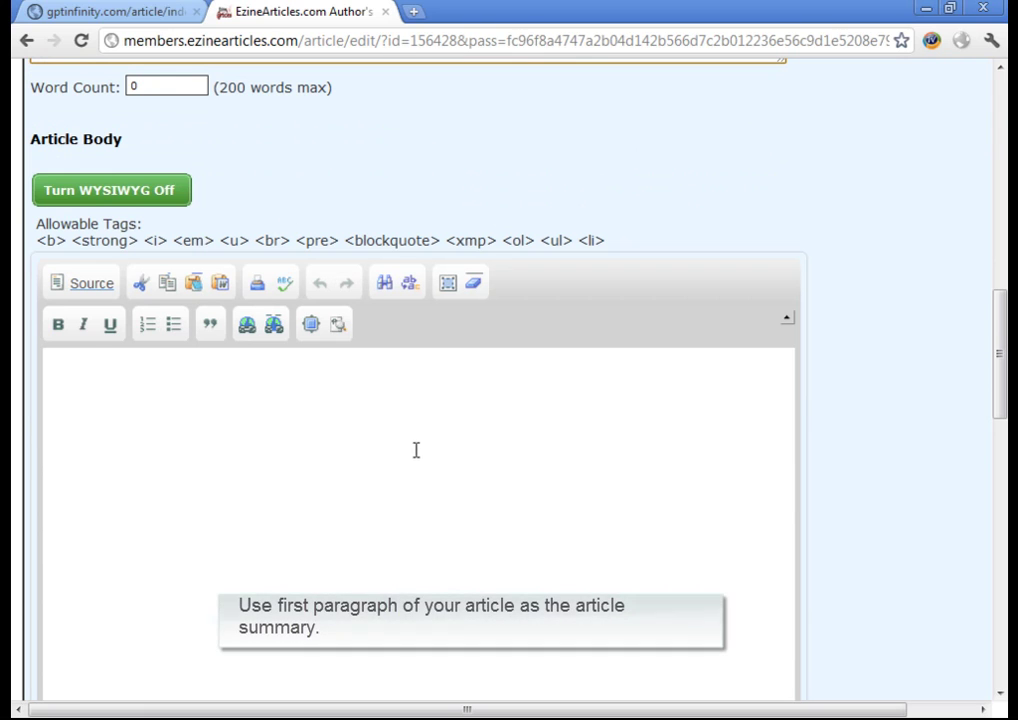
scroll(418, 459, up, 3)
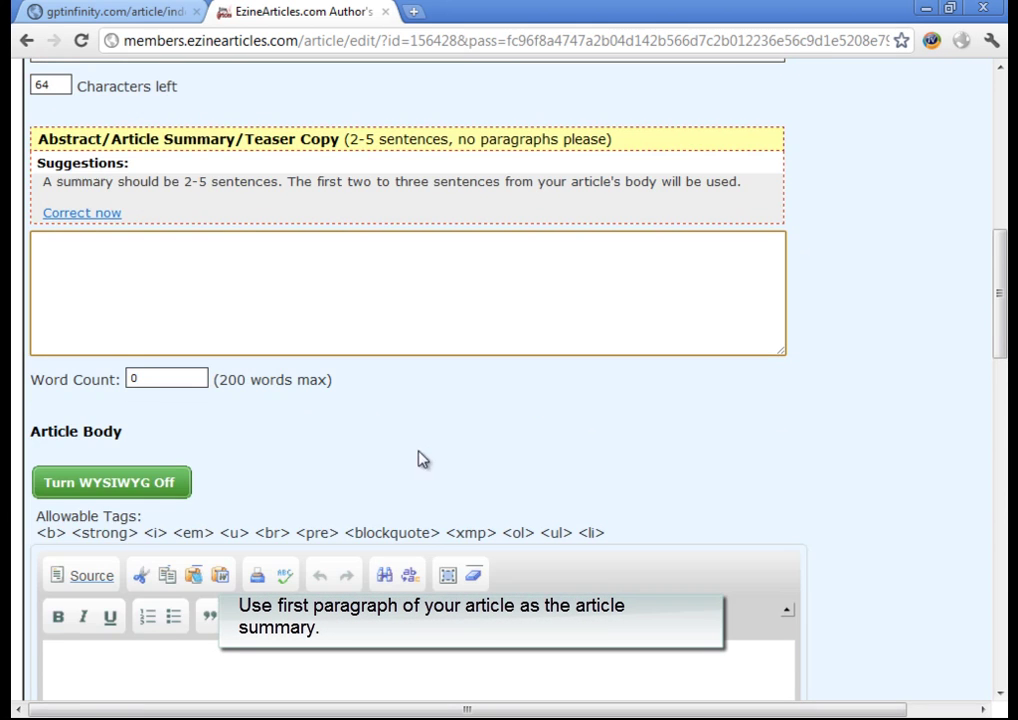
click(150, 282)
scroll(172, 356, up, 1)
scroll(173, 360, down, 4)
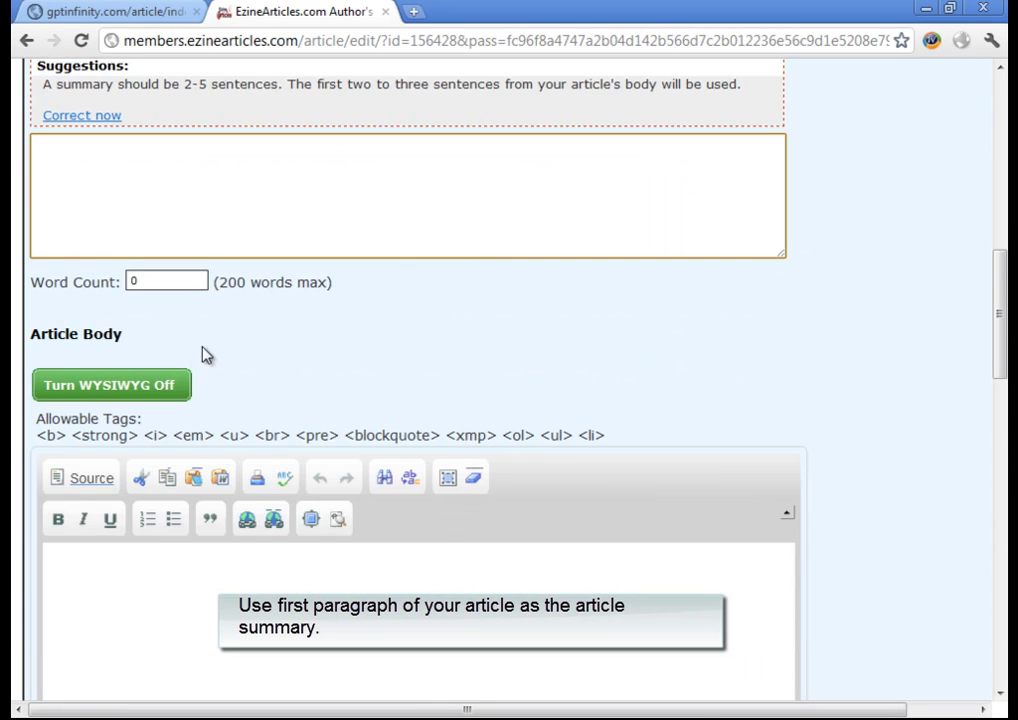
click(189, 429)
scroll(189, 429, down, 1)
scroll(216, 443, up, 2)
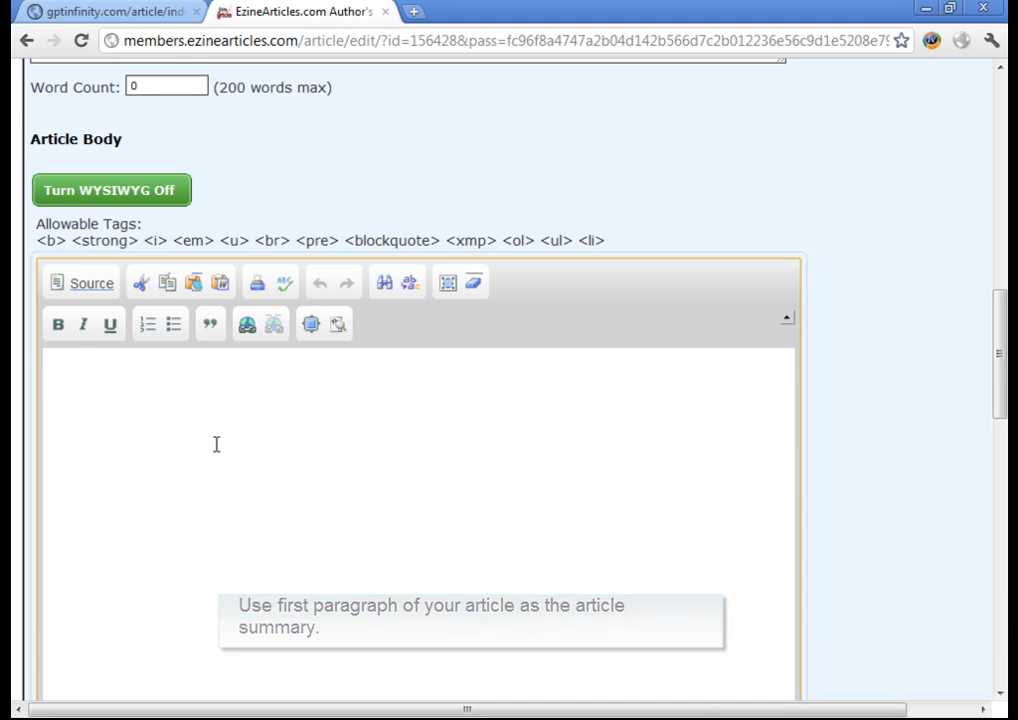
scroll(220, 457, down, 2)
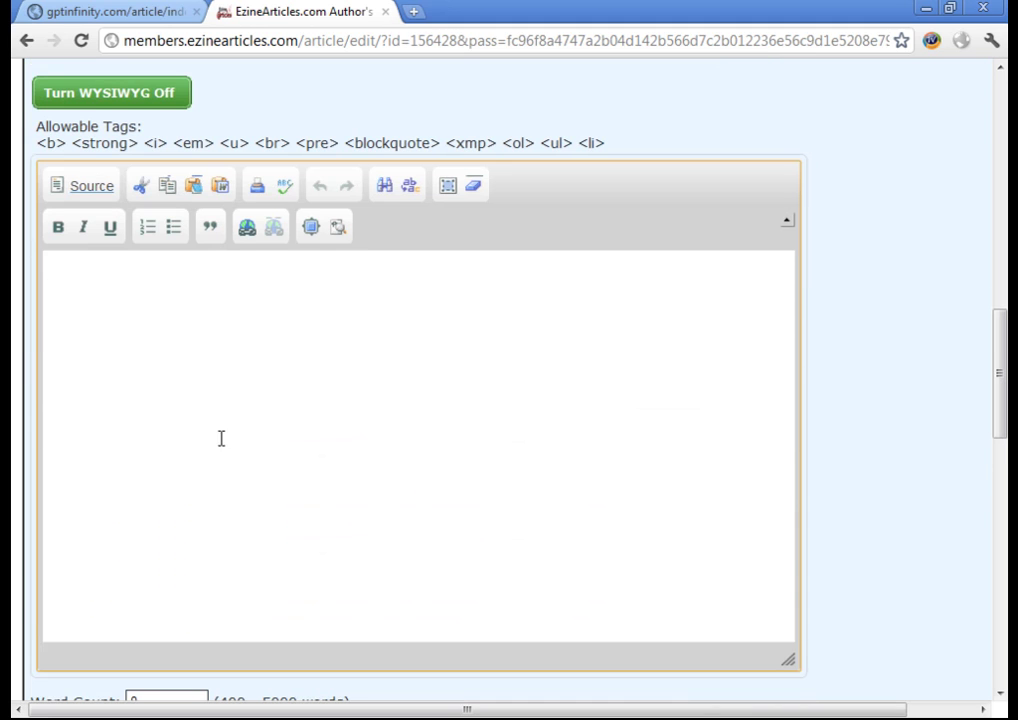
scroll(216, 429, down, 1)
scroll(216, 427, up, 1)
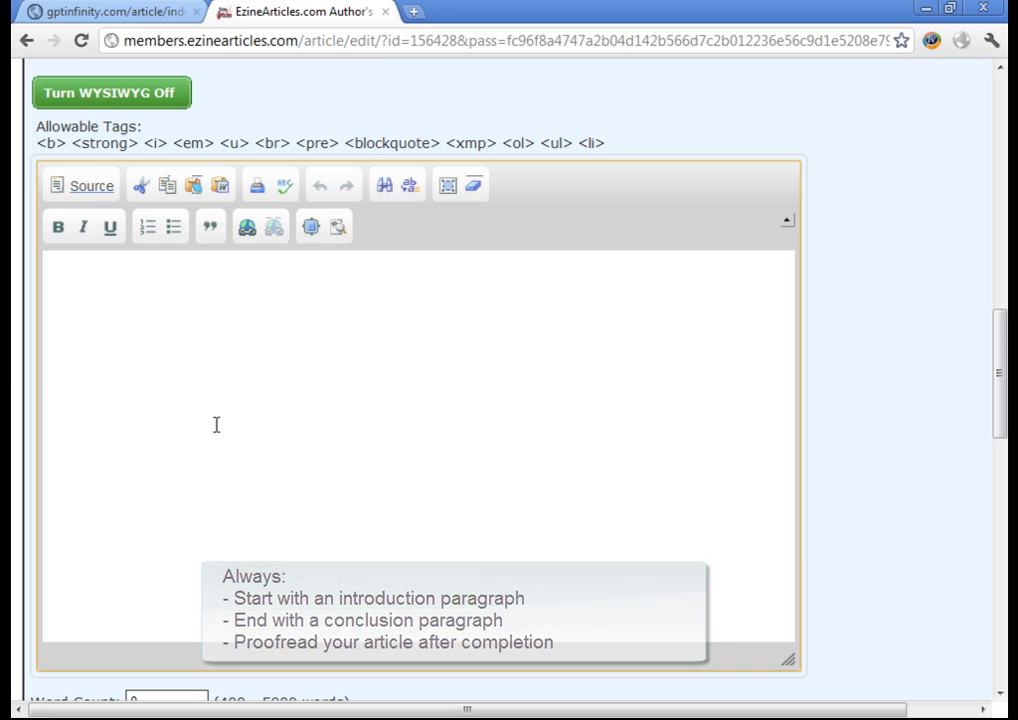
scroll(216, 425, down, 1)
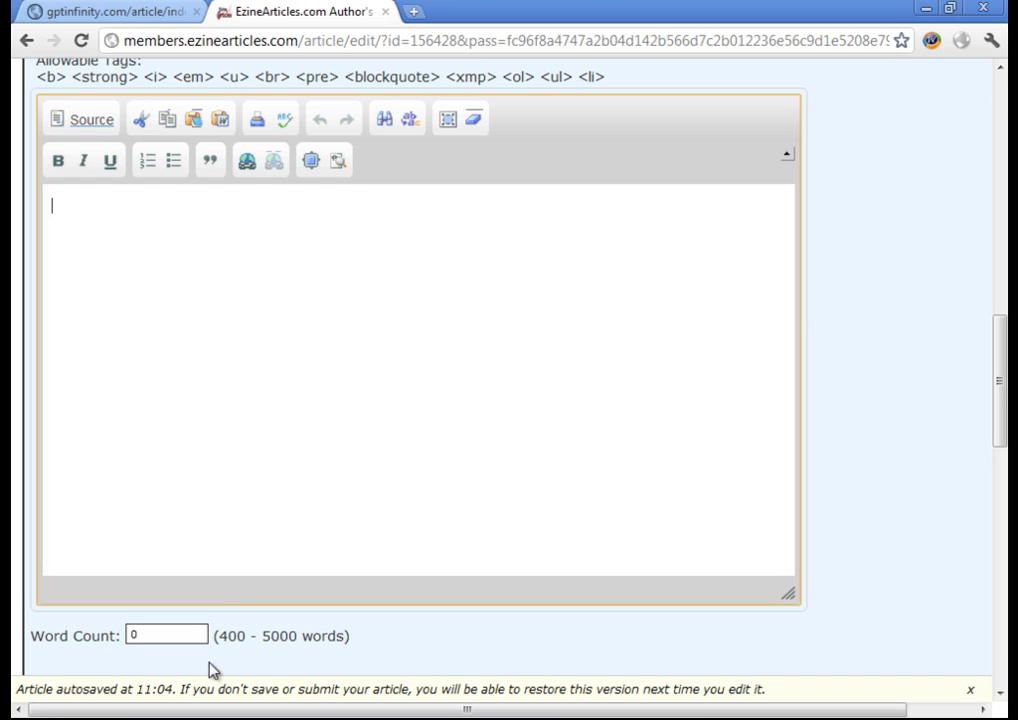
drag(213, 637, 247, 637)
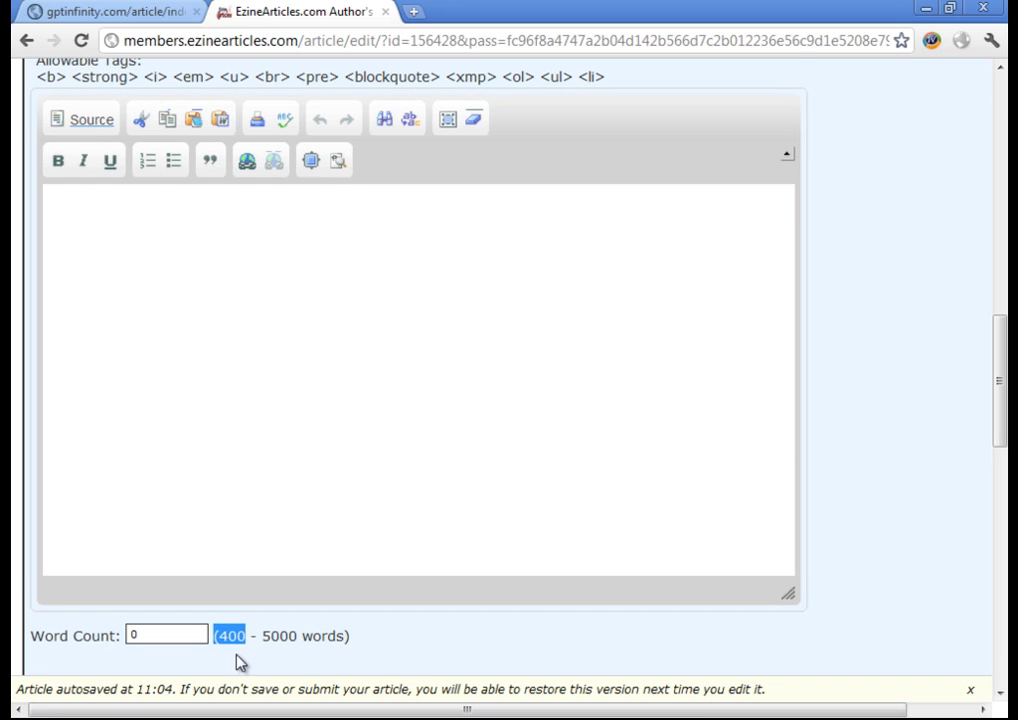
scroll(191, 531, down, 4)
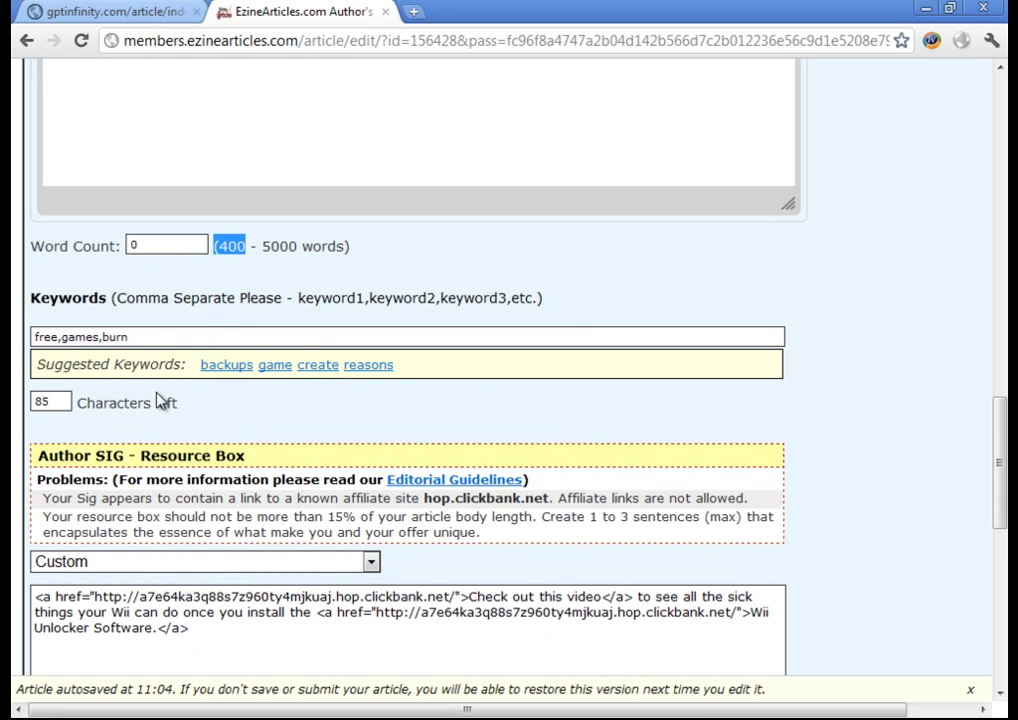
- Add the suggested keywords backups, game, create and reasons after free, games, burn
click(224, 366)
click(272, 366)
click(314, 366)
click(379, 367)
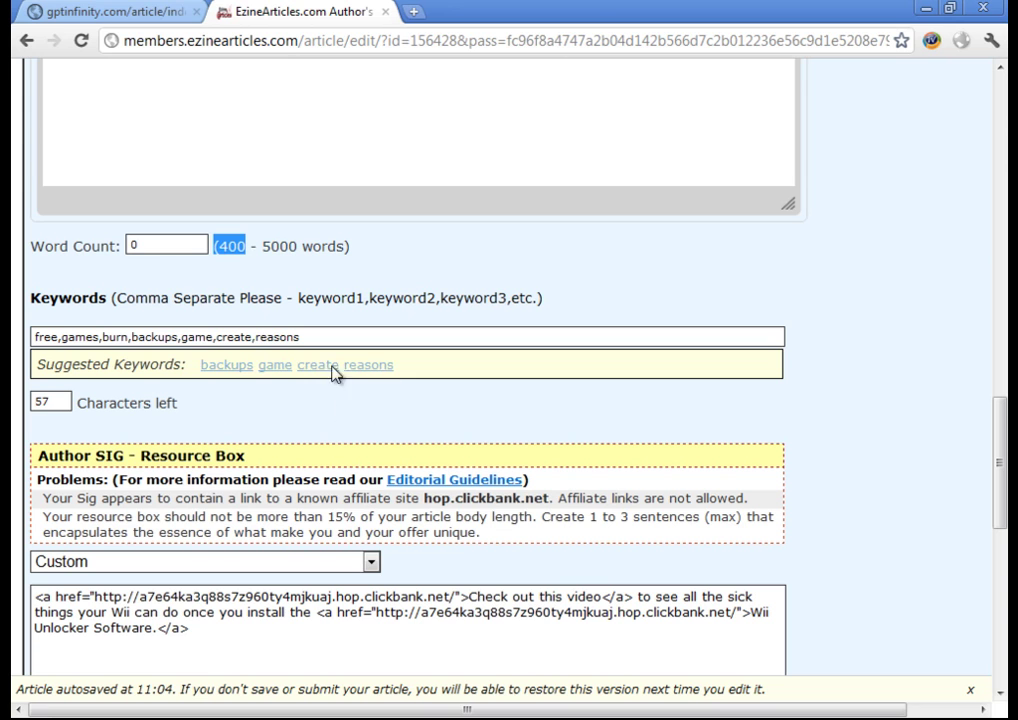
scroll(90, 230, down, 1)
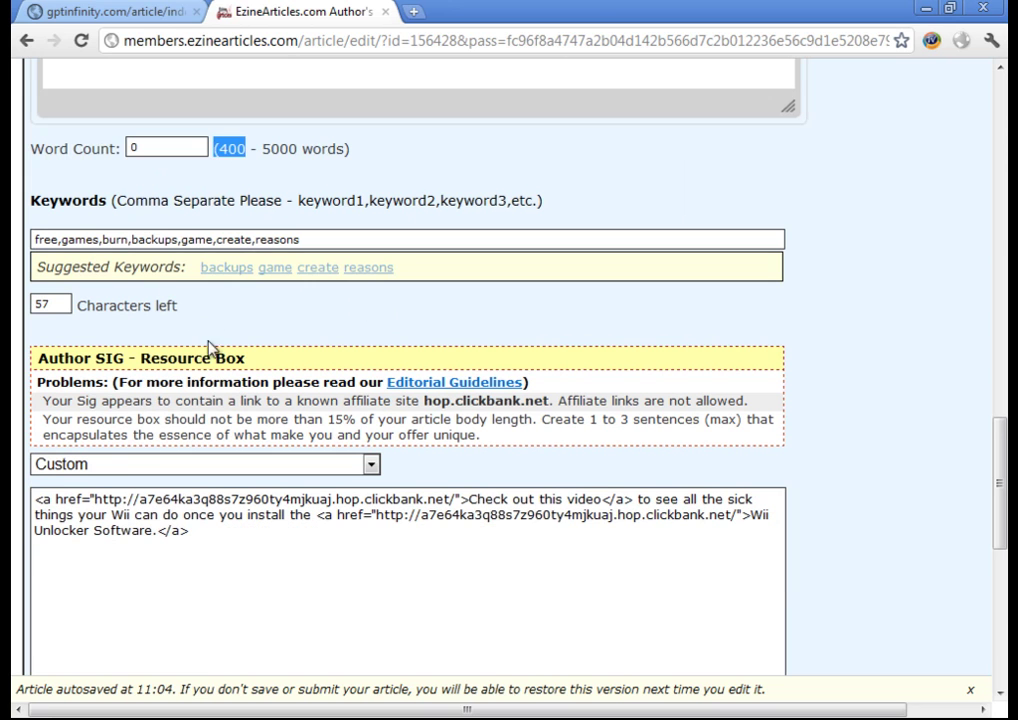
scroll(207, 350, down, 1)
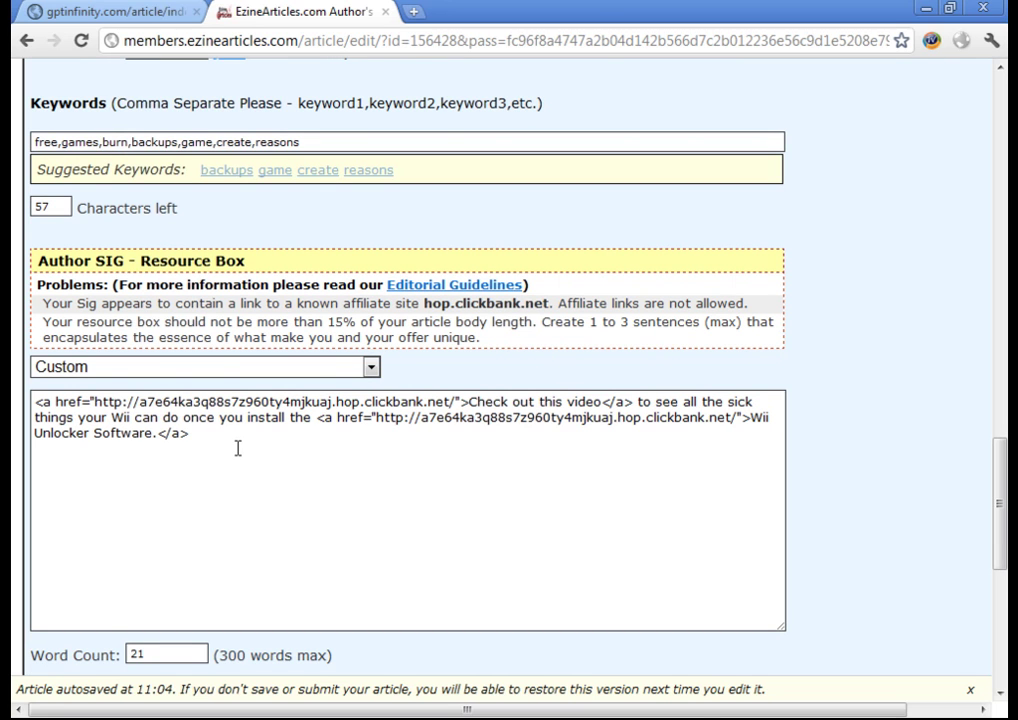
- Select the first title's resource-box description in the GPT Infinity list
click(157, 18)
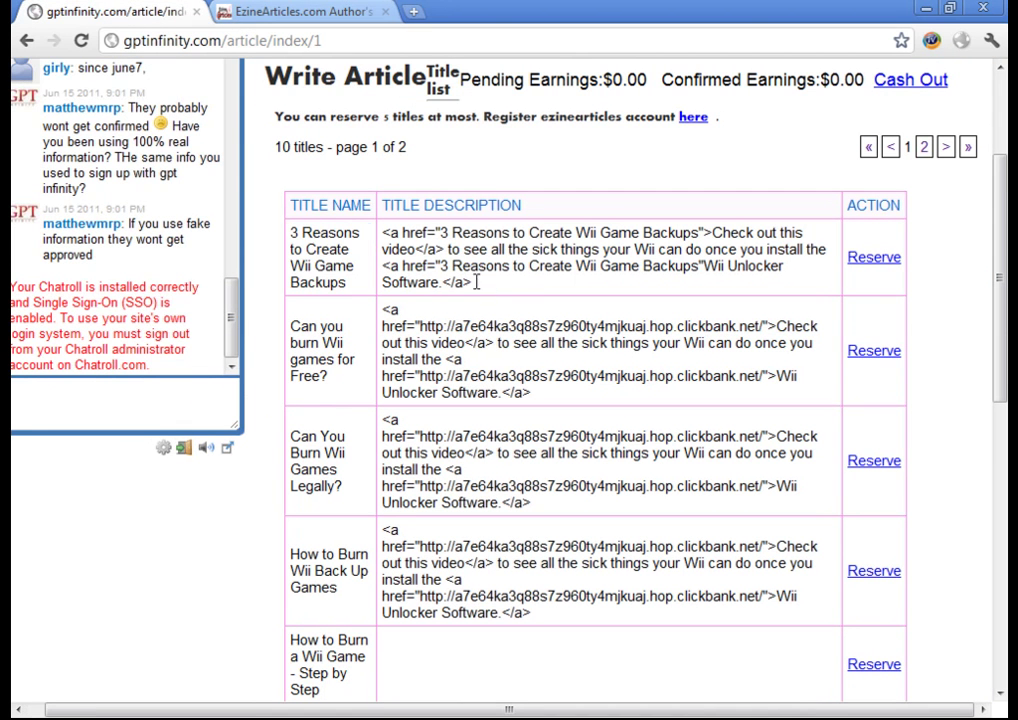
drag(475, 281, 384, 233)
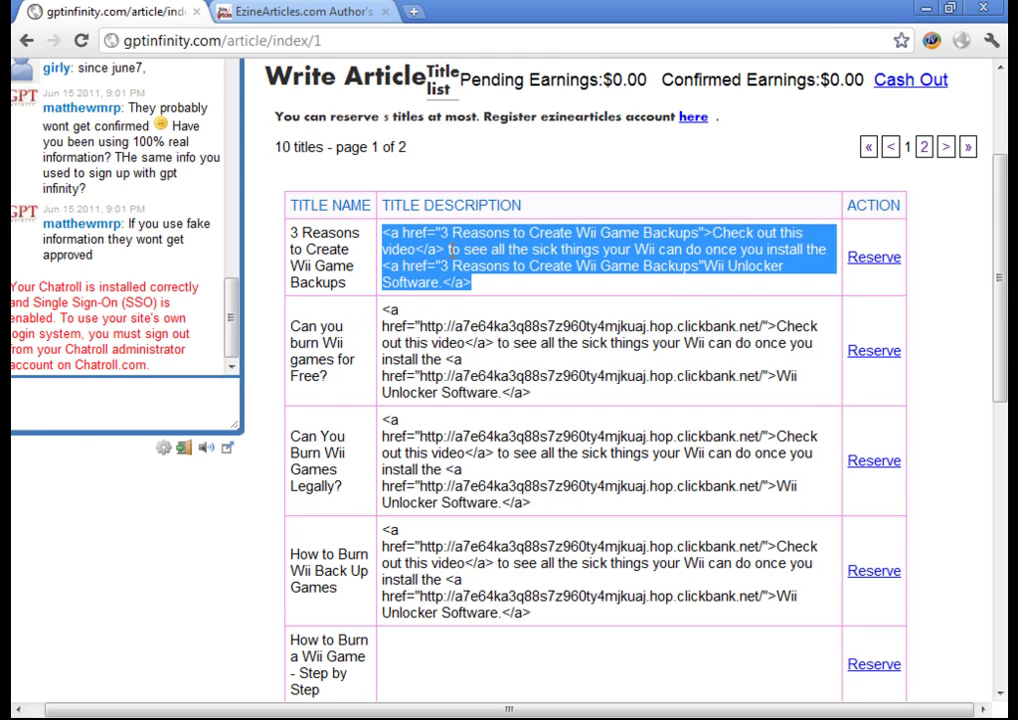
- Put the 3 Reasons HTML signature into the EzineArticles resource box, then go back to GPT Infinity
click(266, 12)
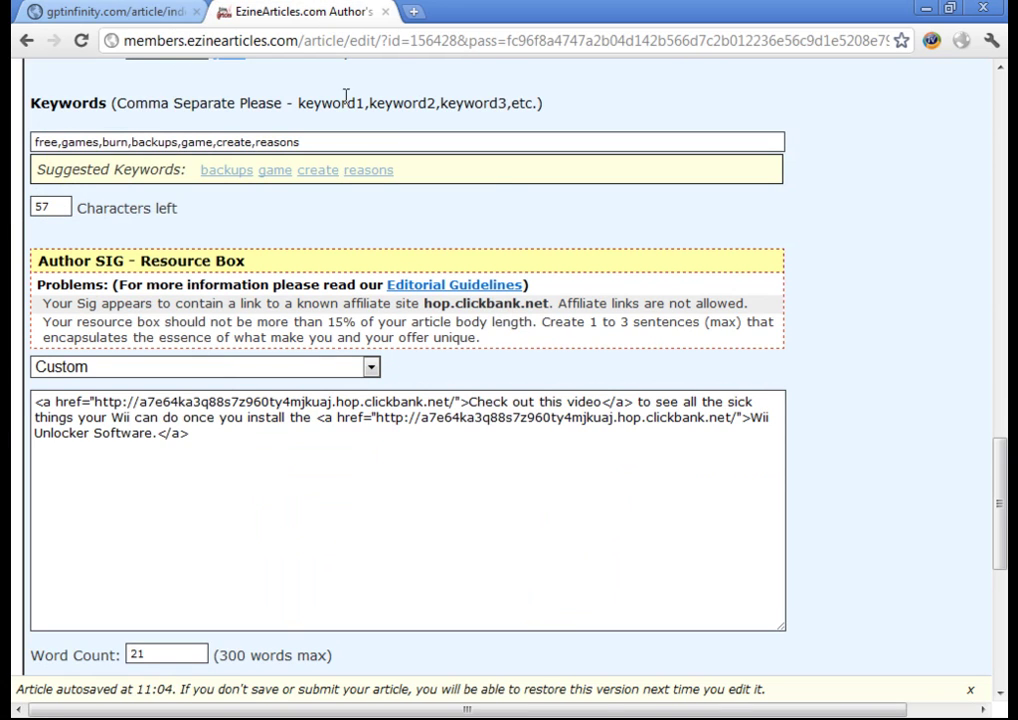
scroll(275, 438, down, 1)
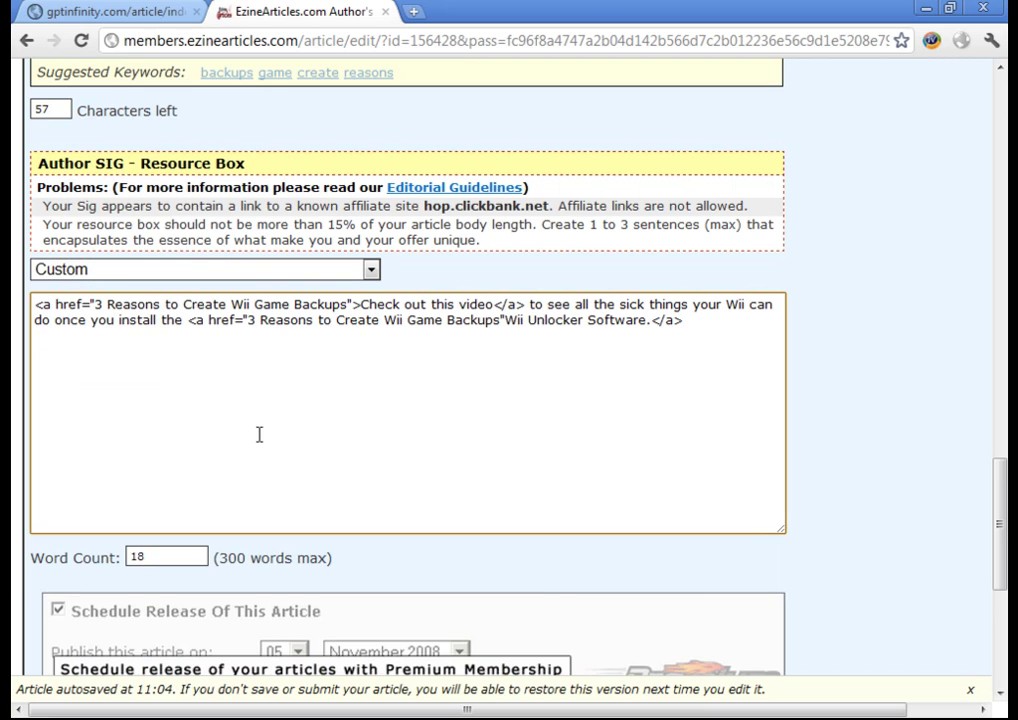
scroll(268, 418, down, 1)
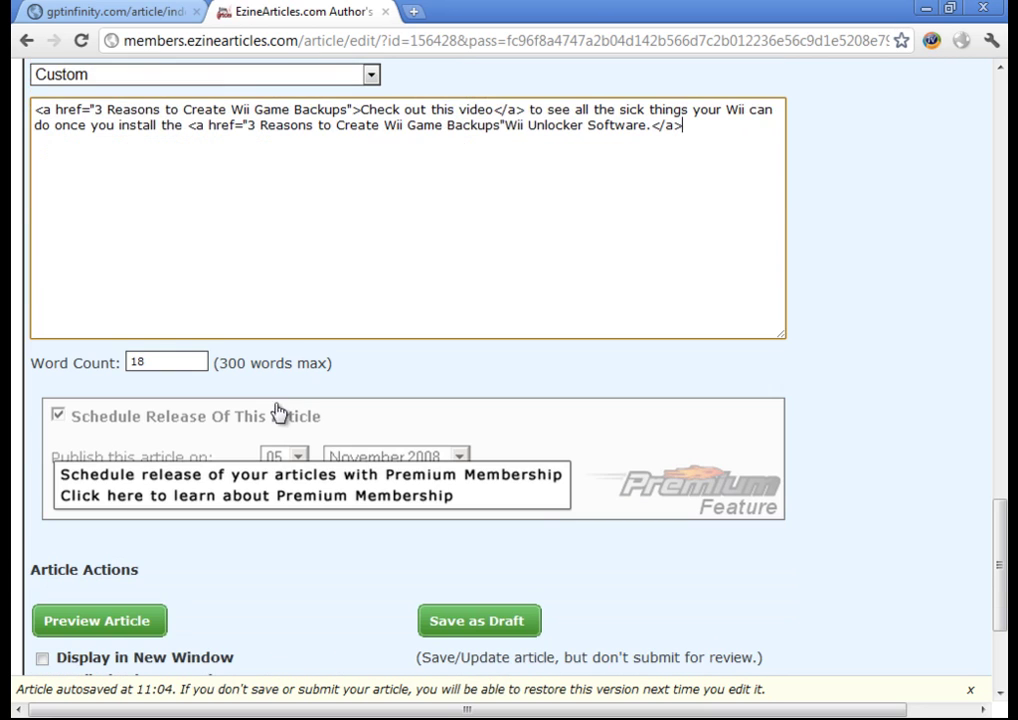
scroll(274, 411, down, 1)
scroll(320, 345, down, 3)
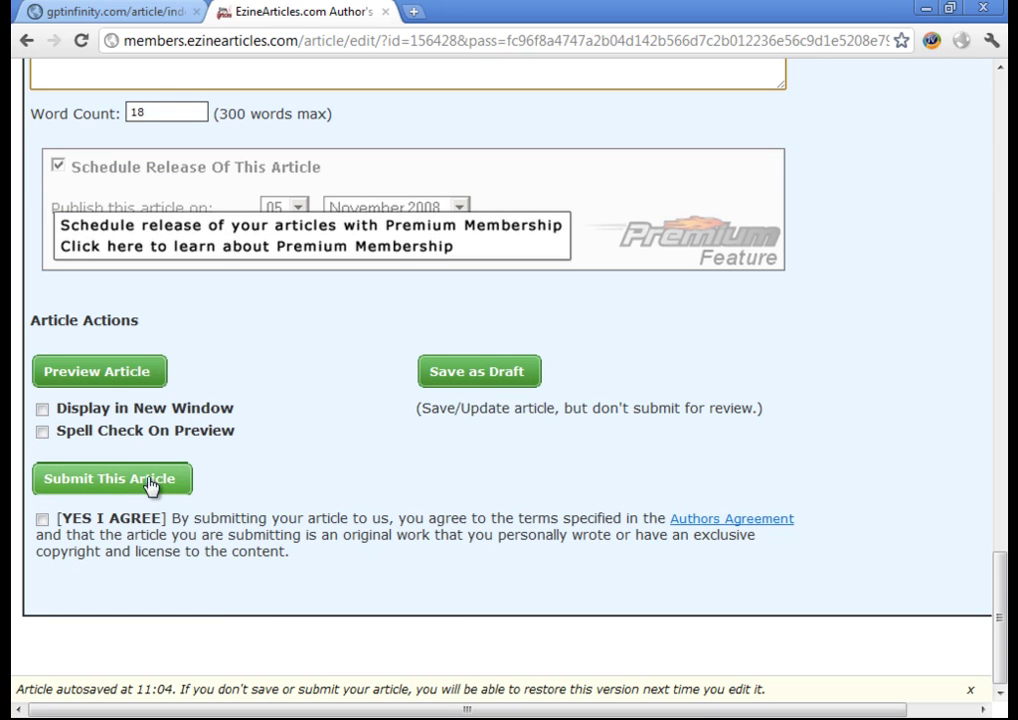
scroll(150, 482, up, 3)
click(110, 12)
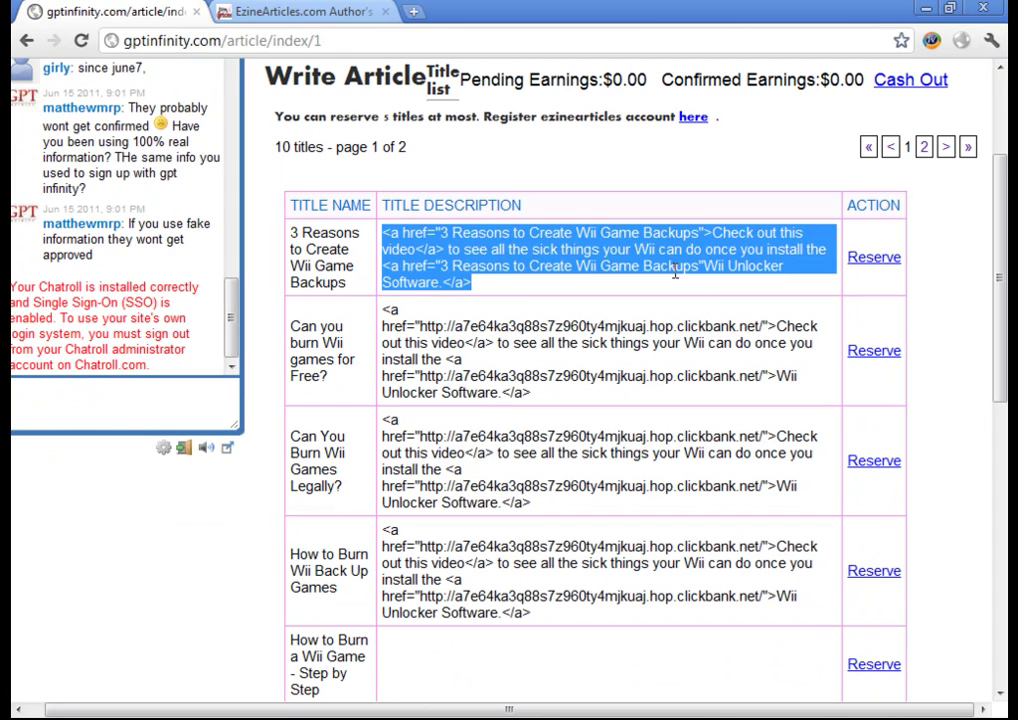
- Reserve the '3 Reasons to Create Wii Game Backups' title in GPT Infinity
click(943, 277)
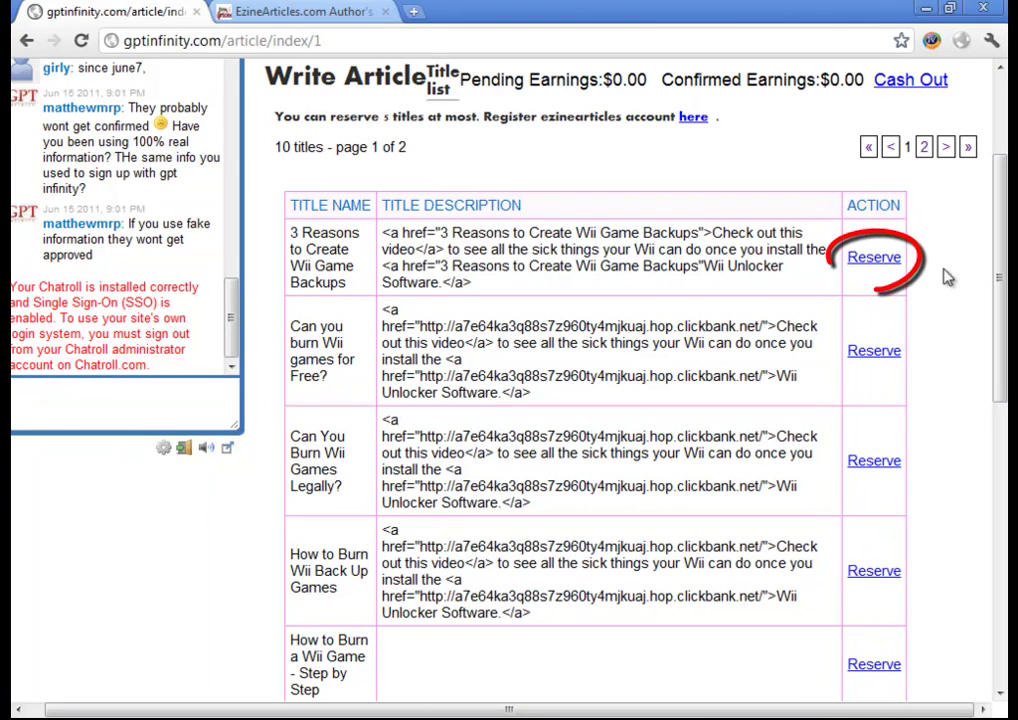
click(882, 268)
scroll(748, 304, down, 1)
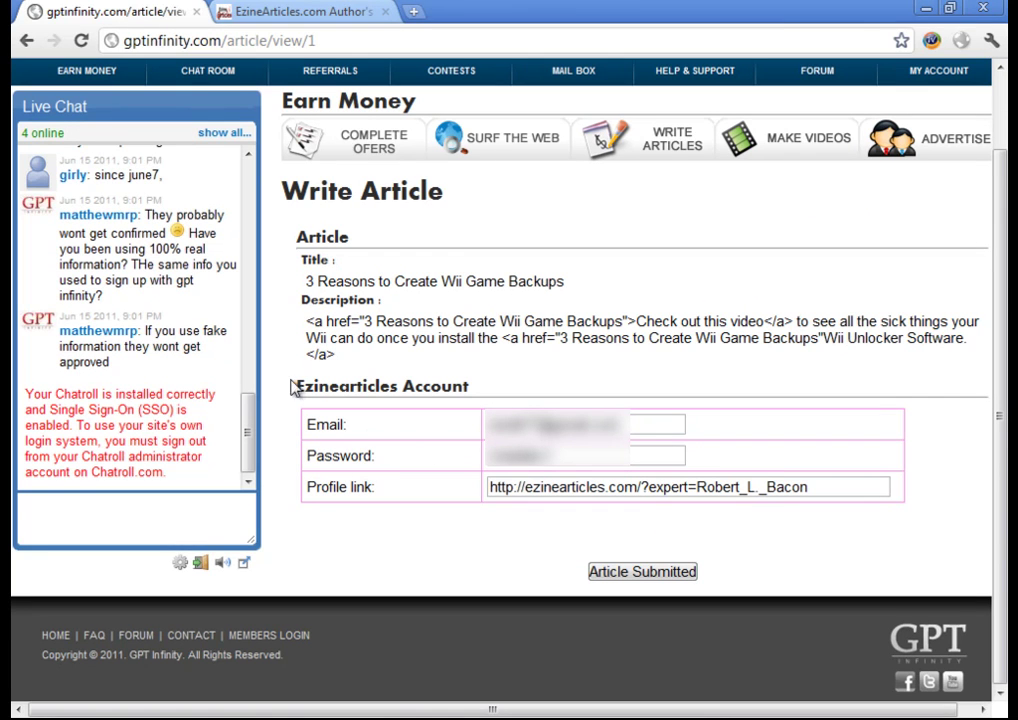
- Highlight the Ezinearticles Account heading, Email and Profile link labels on the article page
drag(297, 386, 457, 390)
drag(386, 436, 459, 486)
click(462, 502)
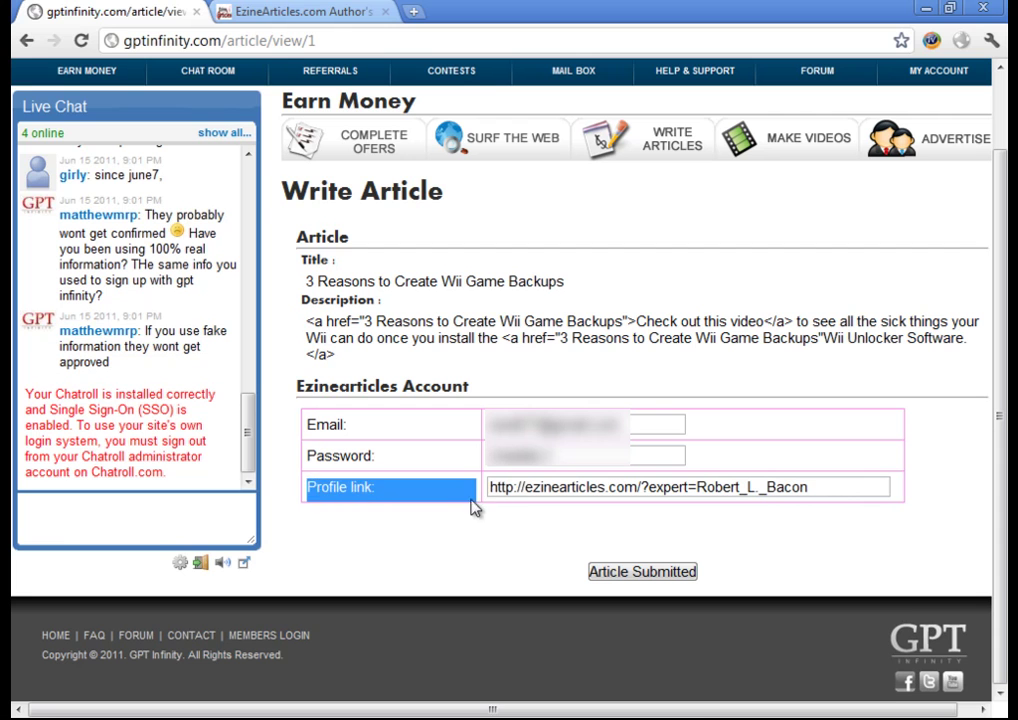
click(475, 504)
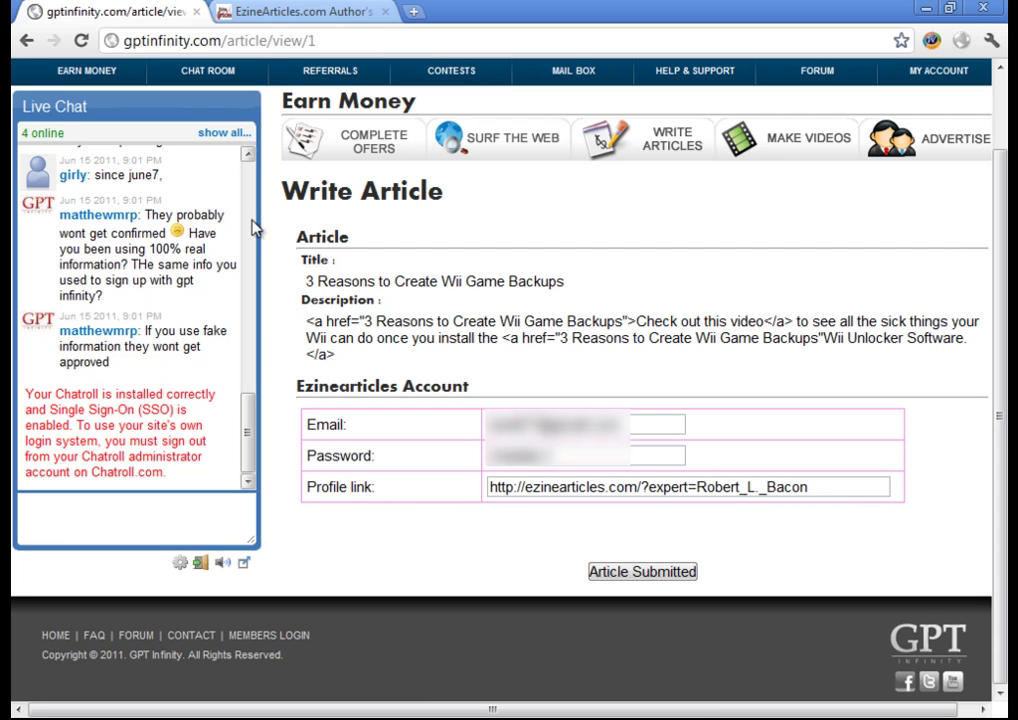
- Copy the author's EzineArticles public profile URL and return to the GPT Infinity form
click(348, 10)
scroll(527, 279, up, 10)
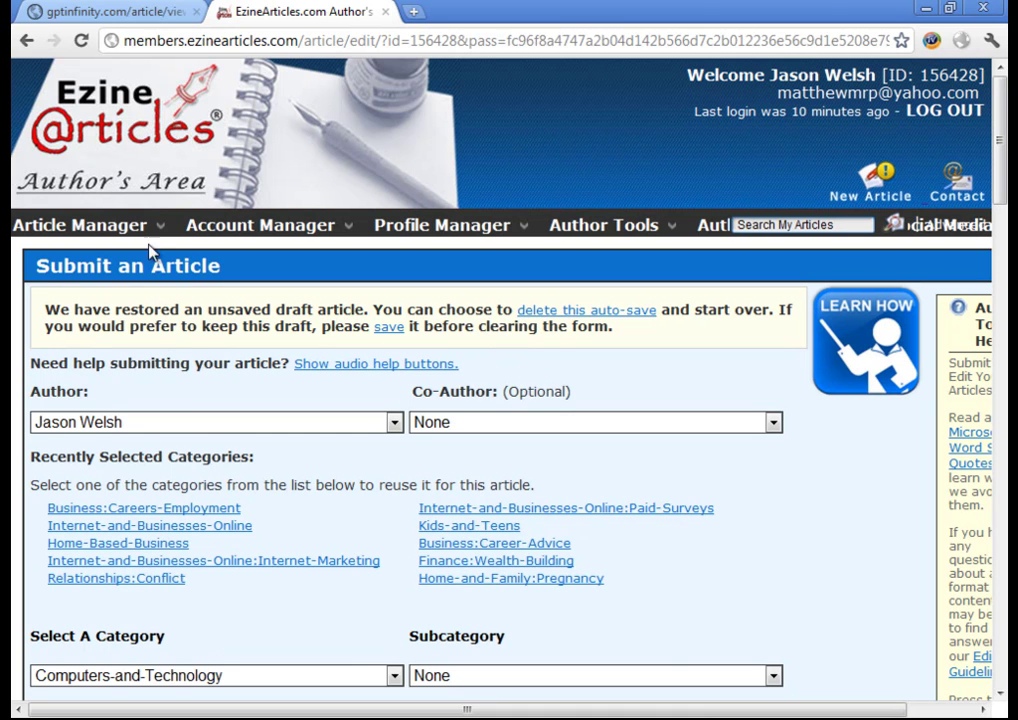
mouse_move(141, 230)
click(110, 252)
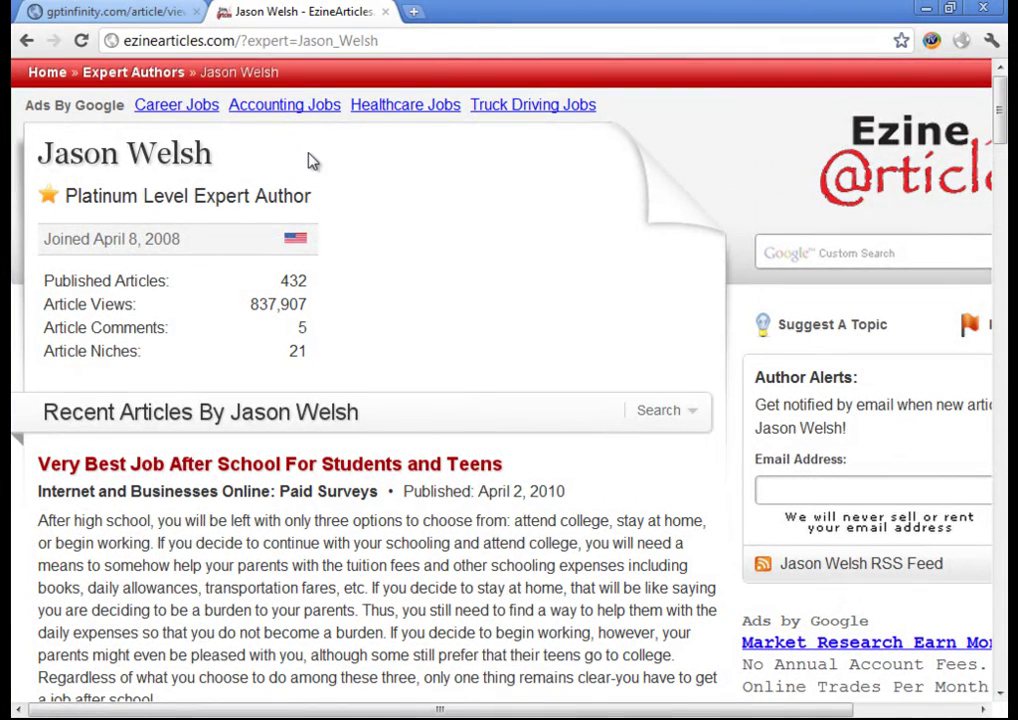
click(151, 40)
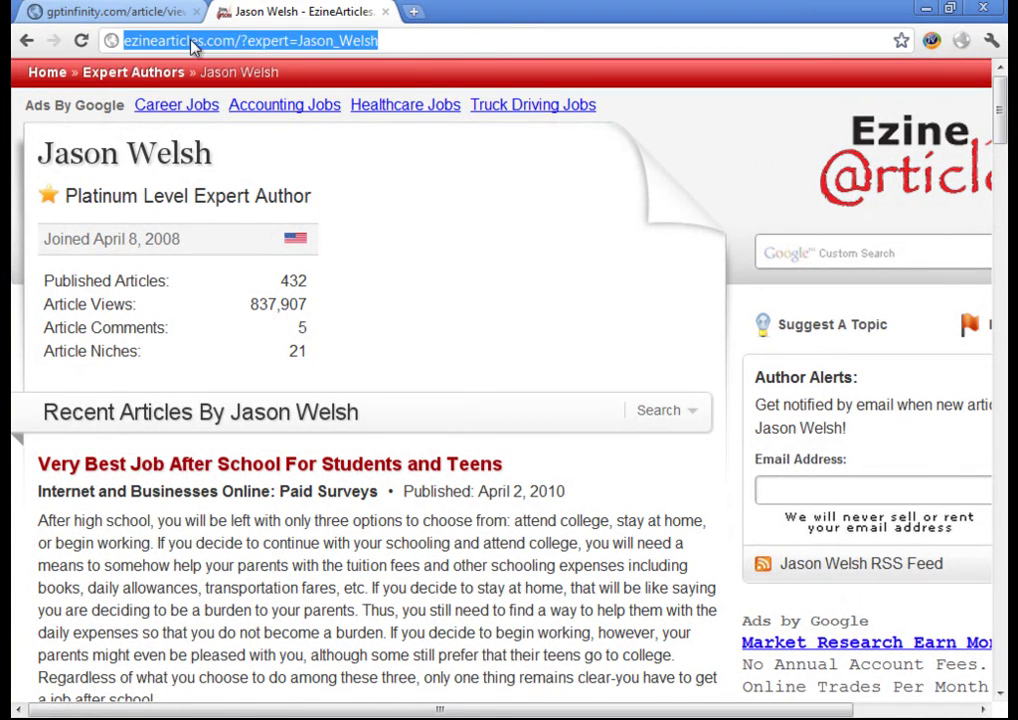
right_click(151, 36)
click(248, 104)
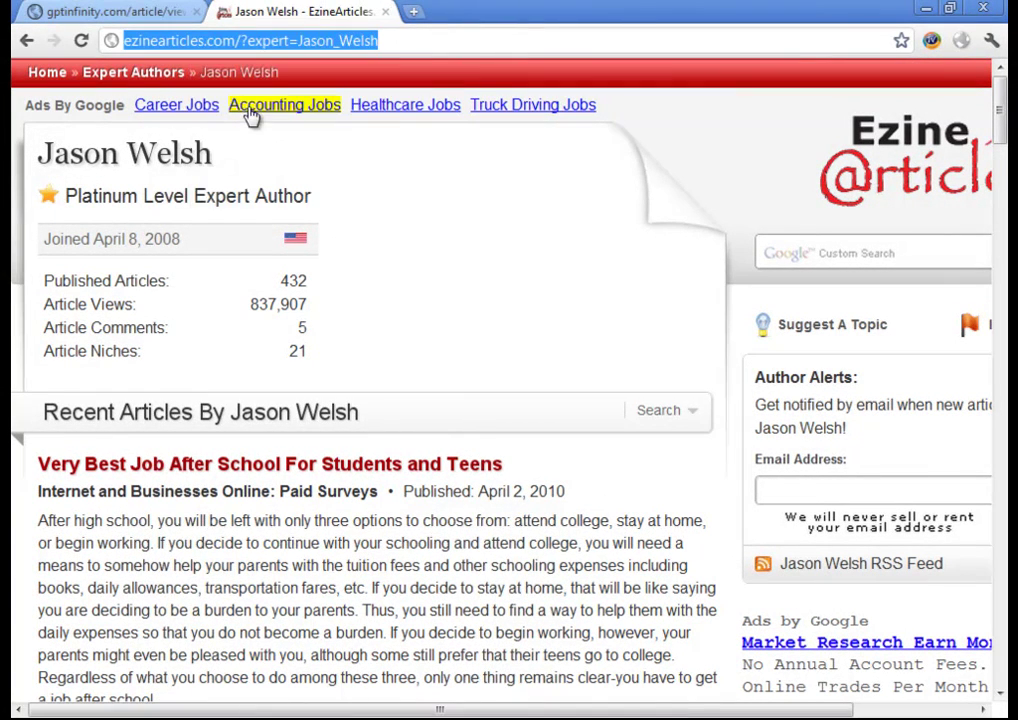
click(126, 10)
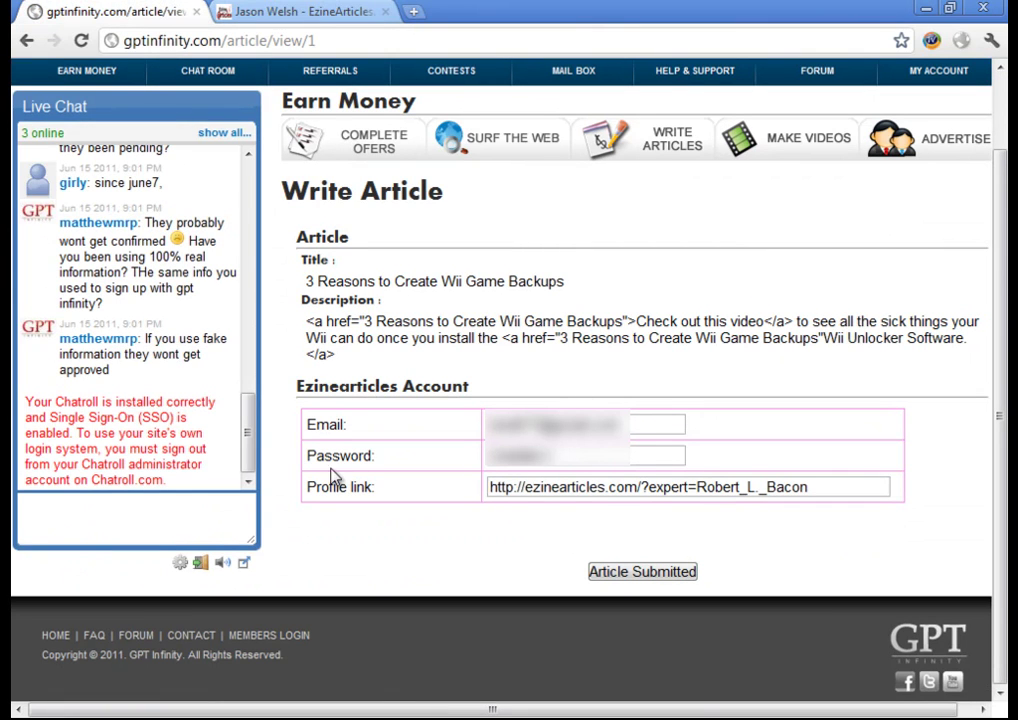
- Replace the Profile link with the copied EzineArticles profile URL and mark the article submitted
drag(489, 487, 808, 487)
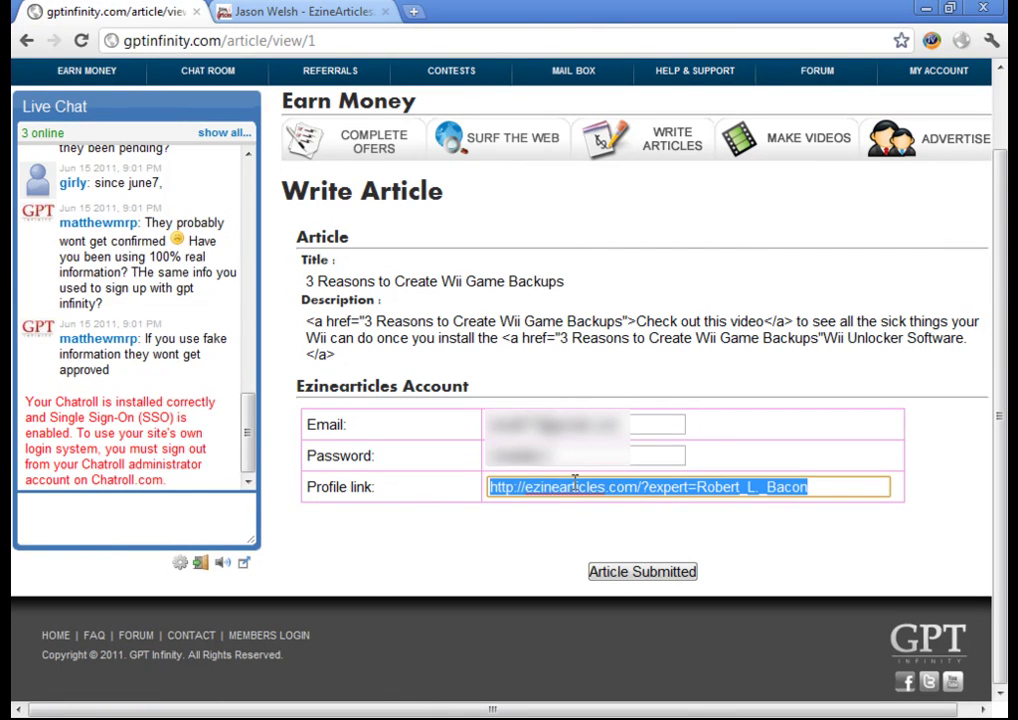
right_click(575, 486)
click(270, 338)
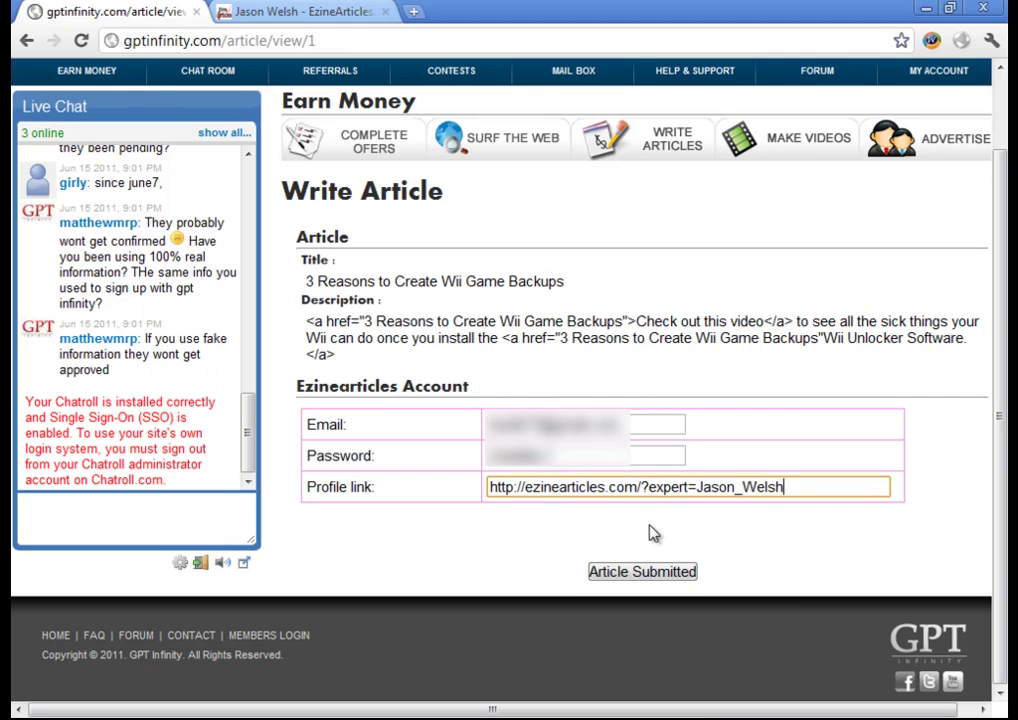
click(643, 572)
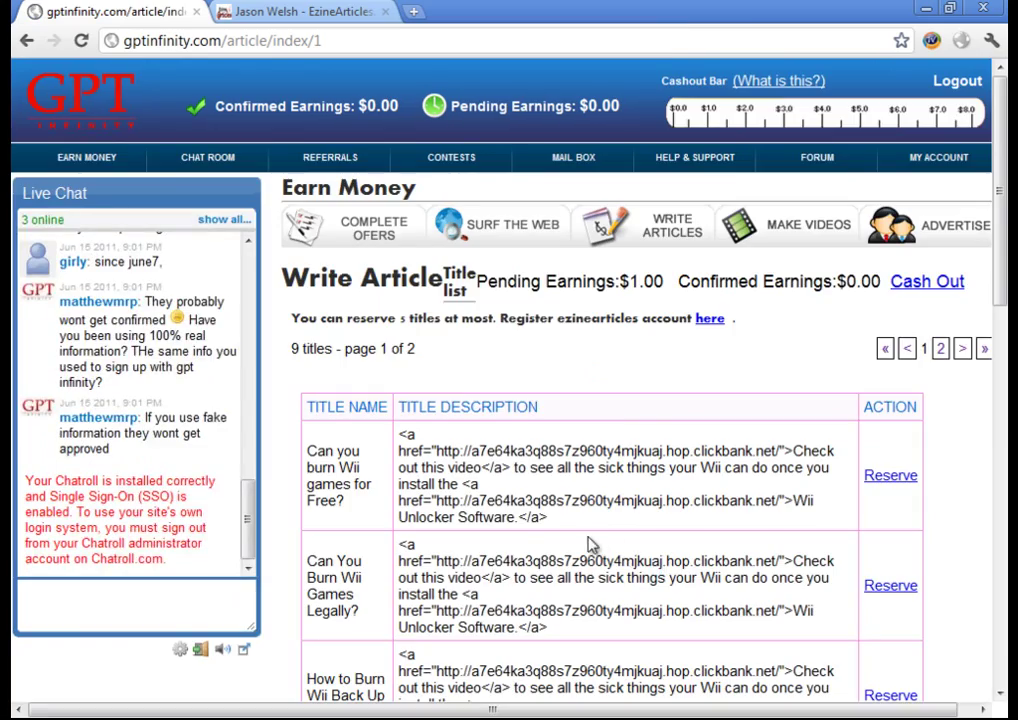
scroll(595, 520, down, 2)
drag(997, 290, 993, 598)
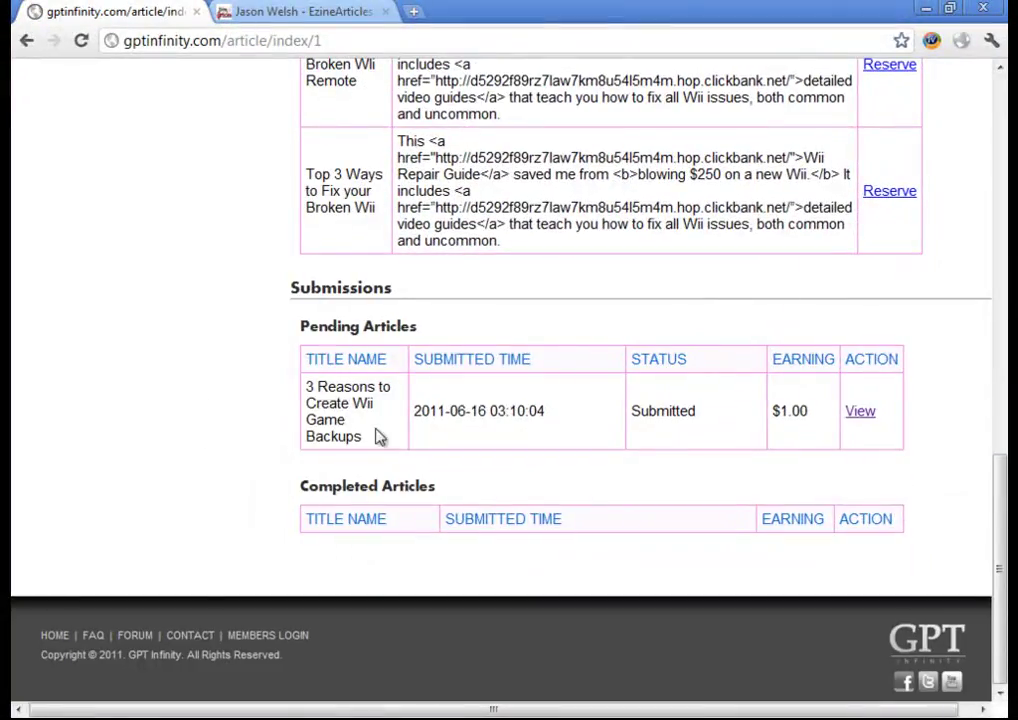
drag(300, 326, 427, 334)
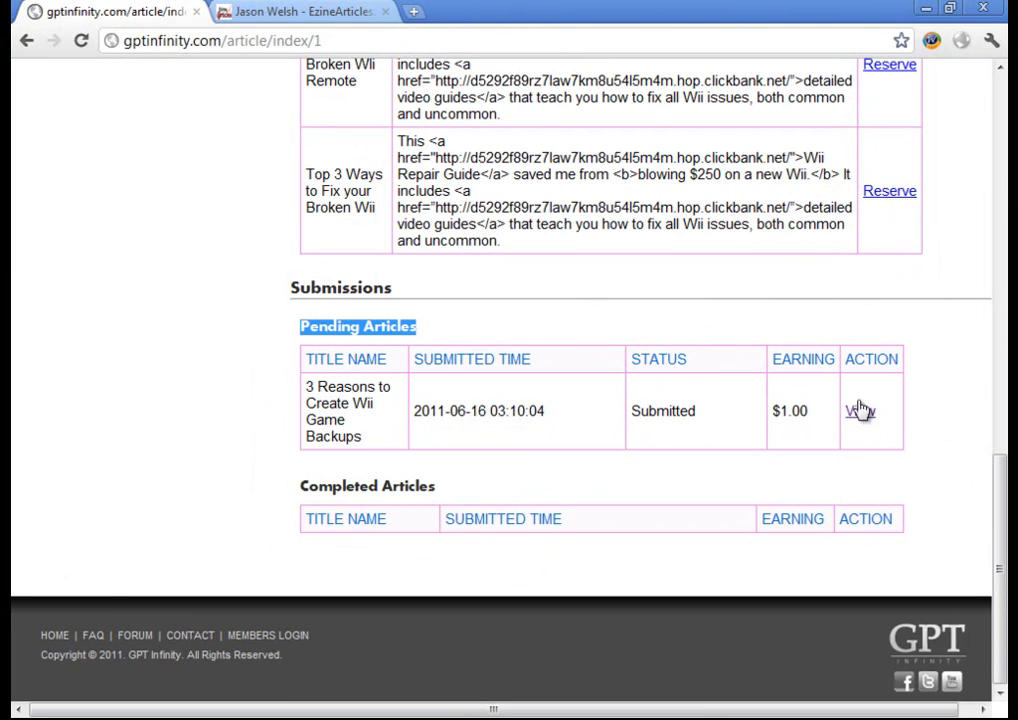
double_click(800, 360)
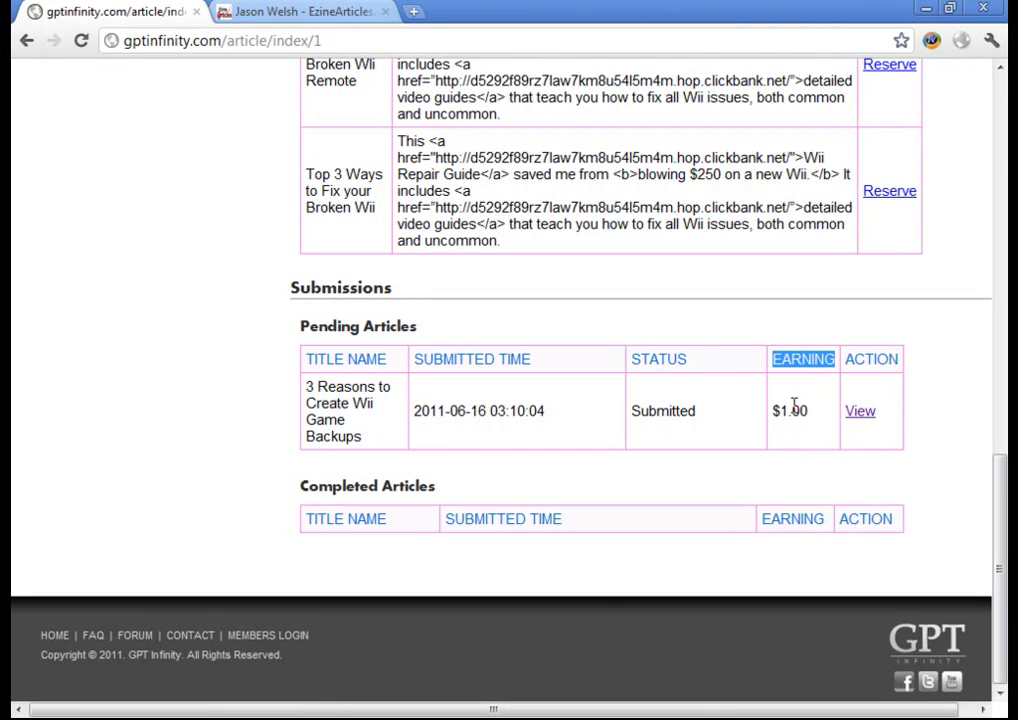
key(F5)
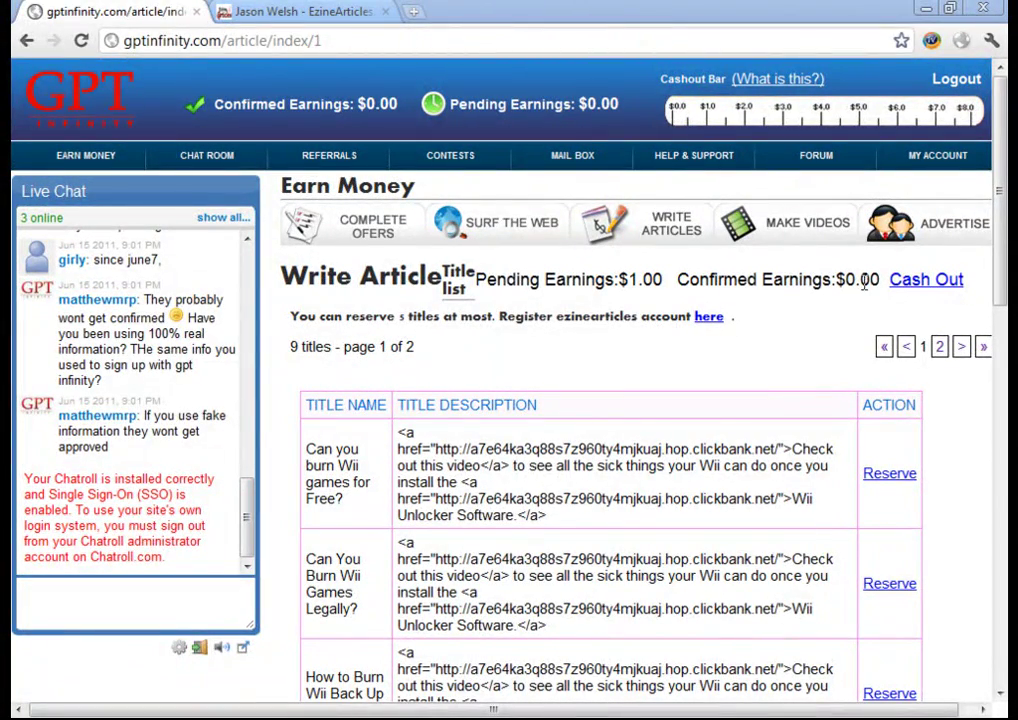
drag(882, 281, 677, 281)
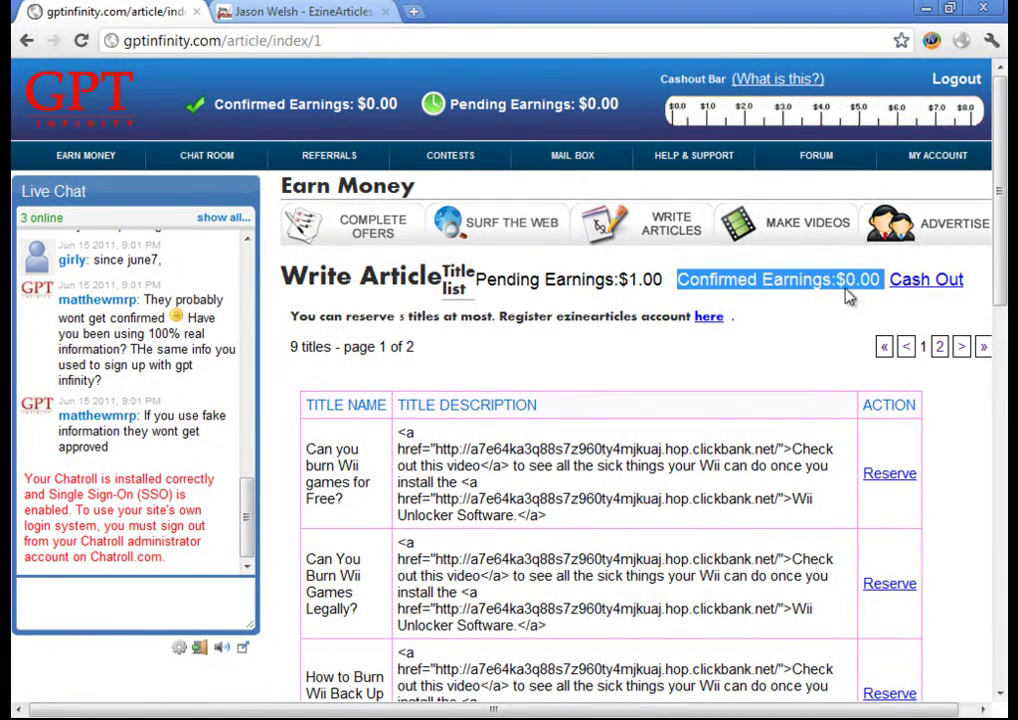
double_click(796, 281)
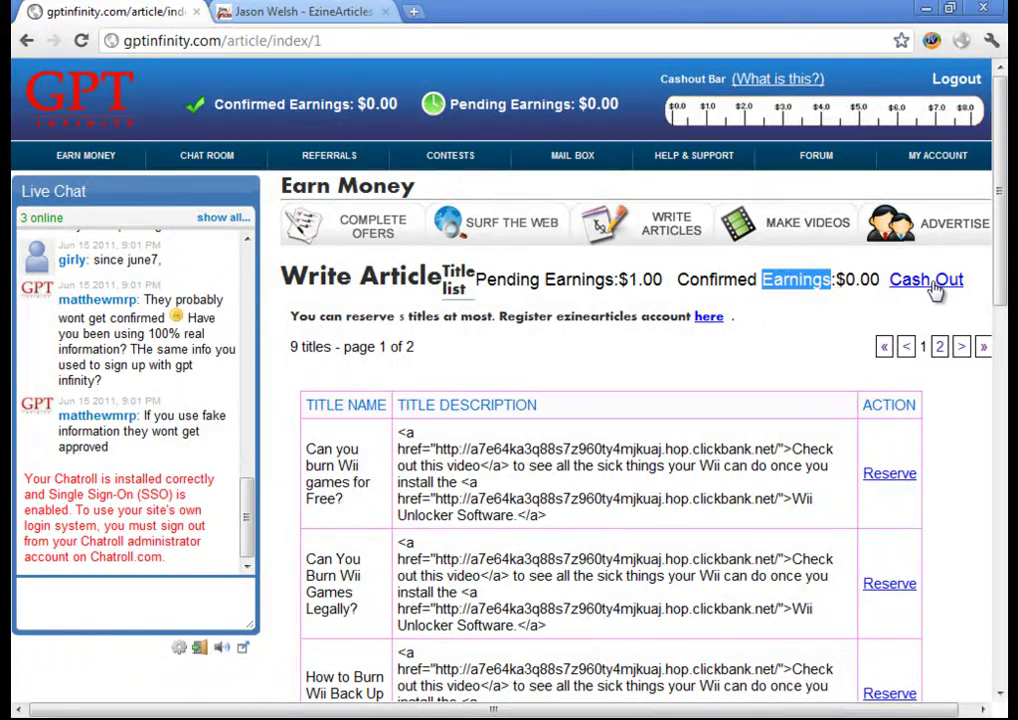